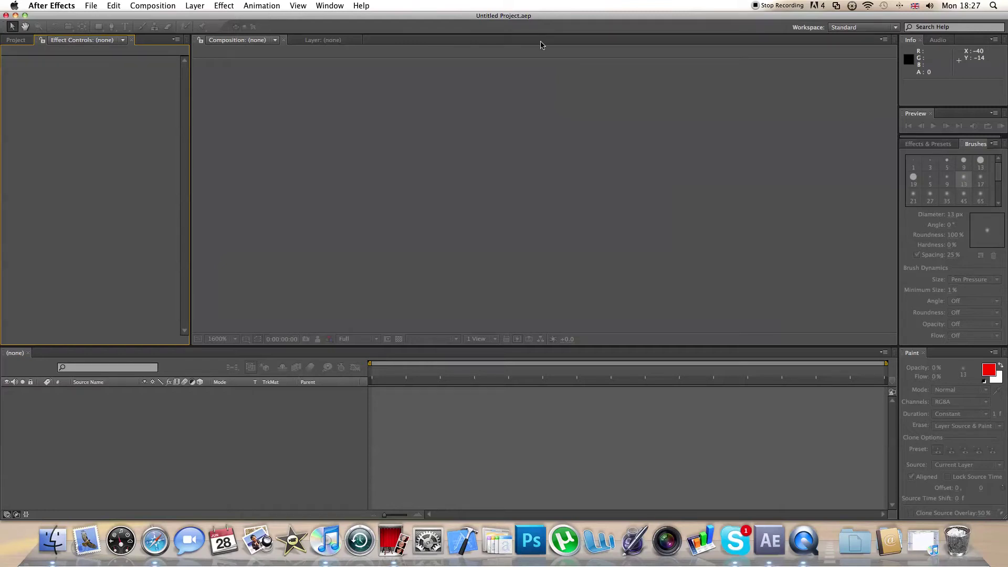
Import the latest Photo Booth movie from the Movies folder as project footage
click(223, 9)
mouse_move(175, 8)
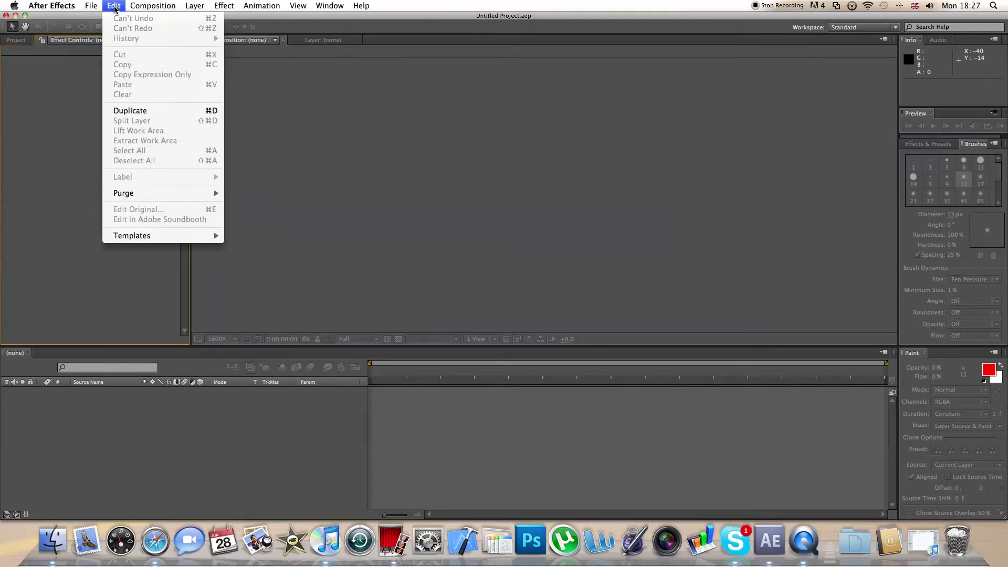
mouse_move(97, 8)
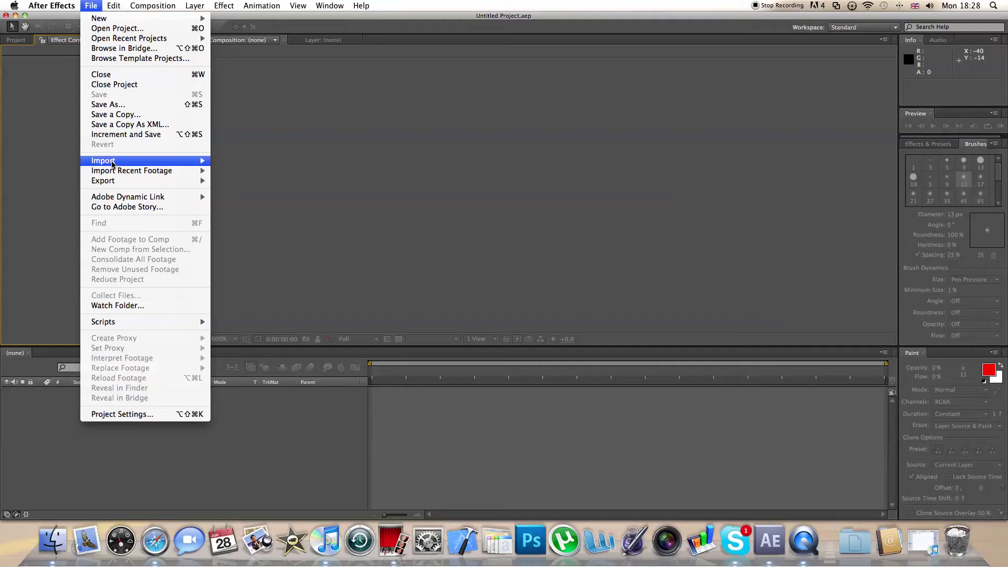
mouse_move(121, 163)
click(274, 163)
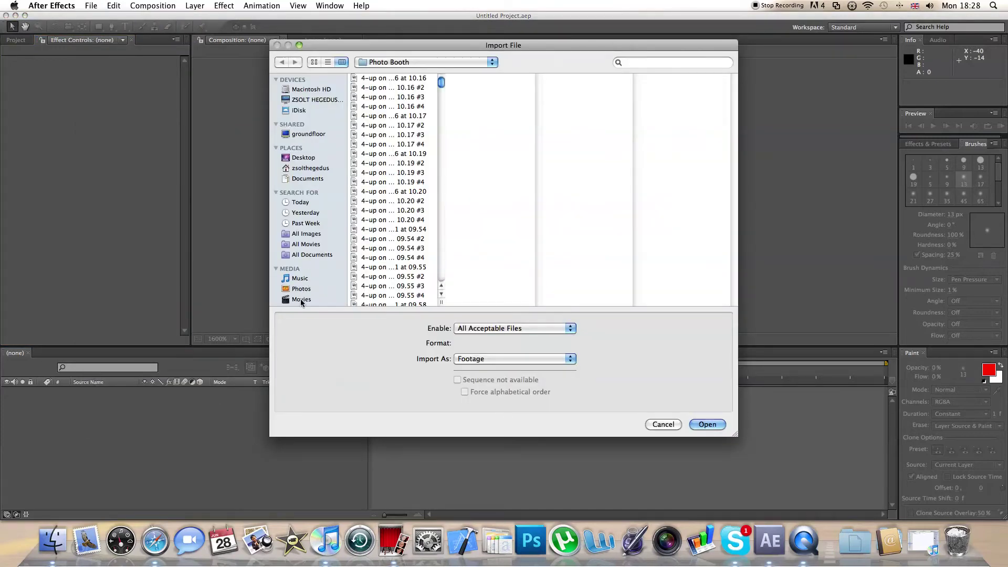
click(301, 299)
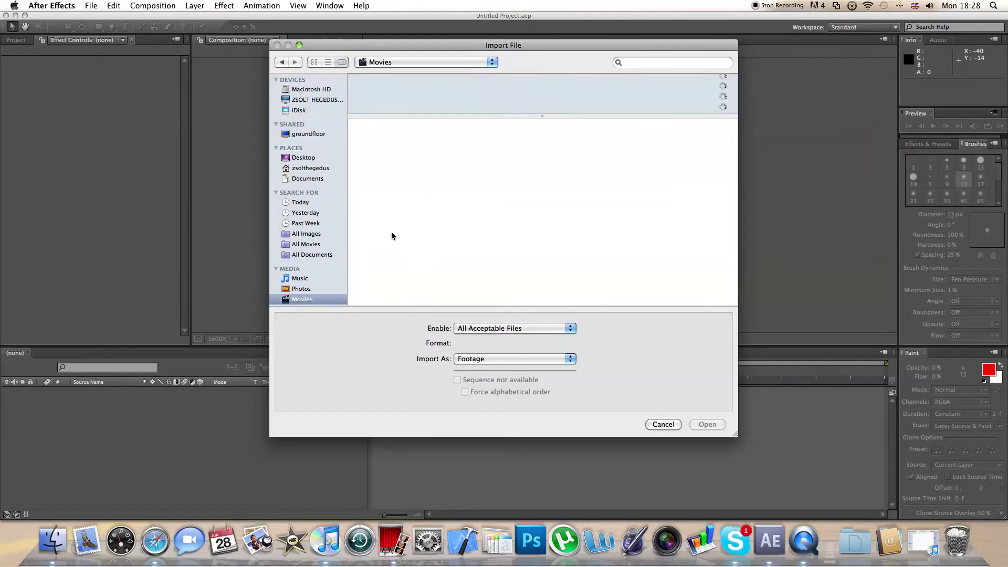
key(XF86AudioMute)
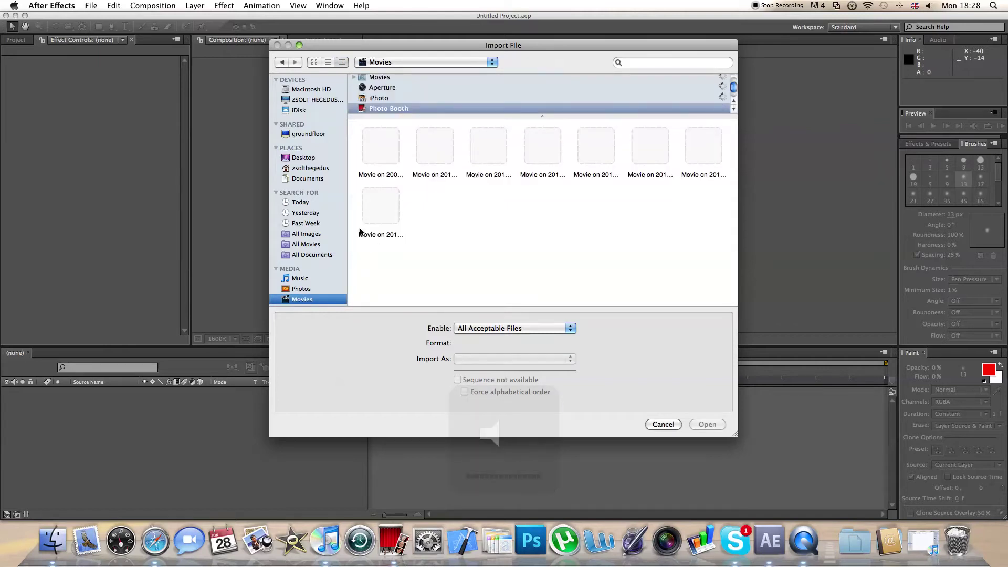
click(384, 206)
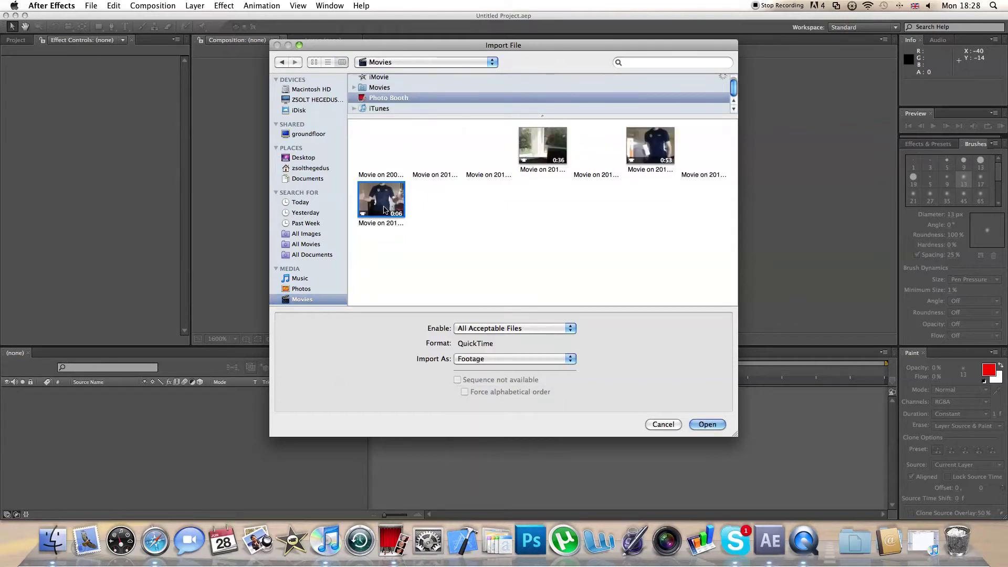
click(708, 425)
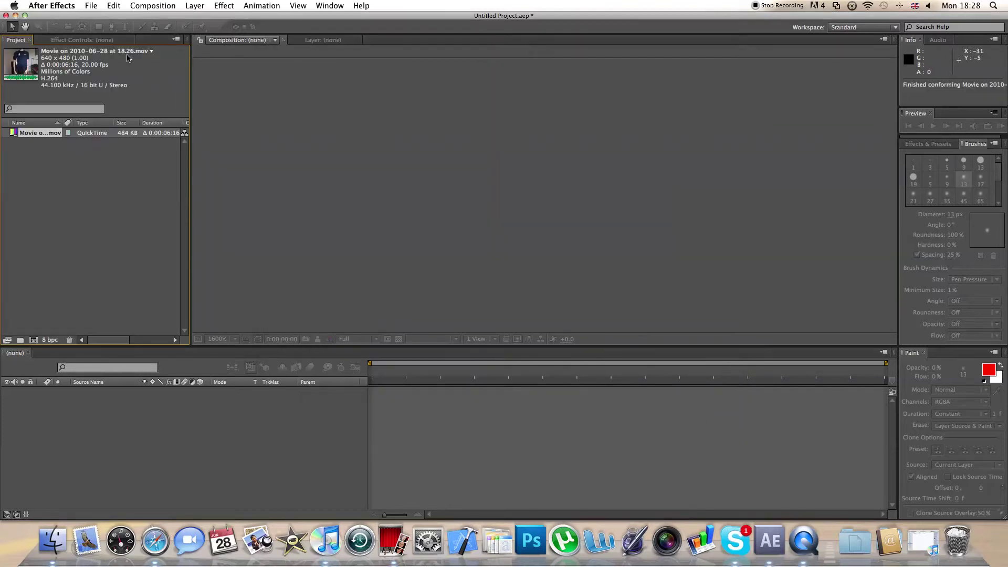
Create a composition from the webcam clip, set the viewer to Fit, and move to 1:00
drag(25, 77, 32, 344)
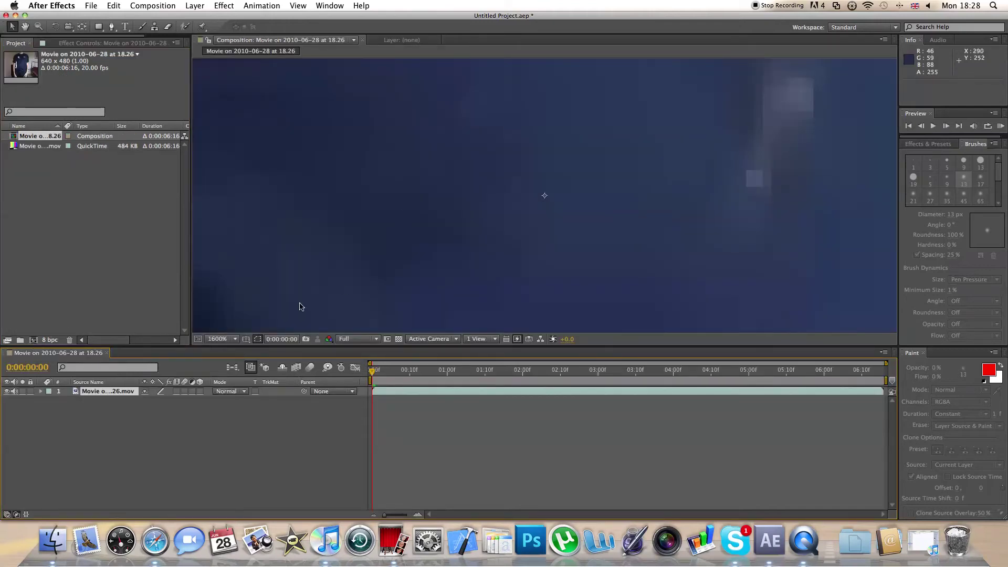
click(224, 339)
click(231, 360)
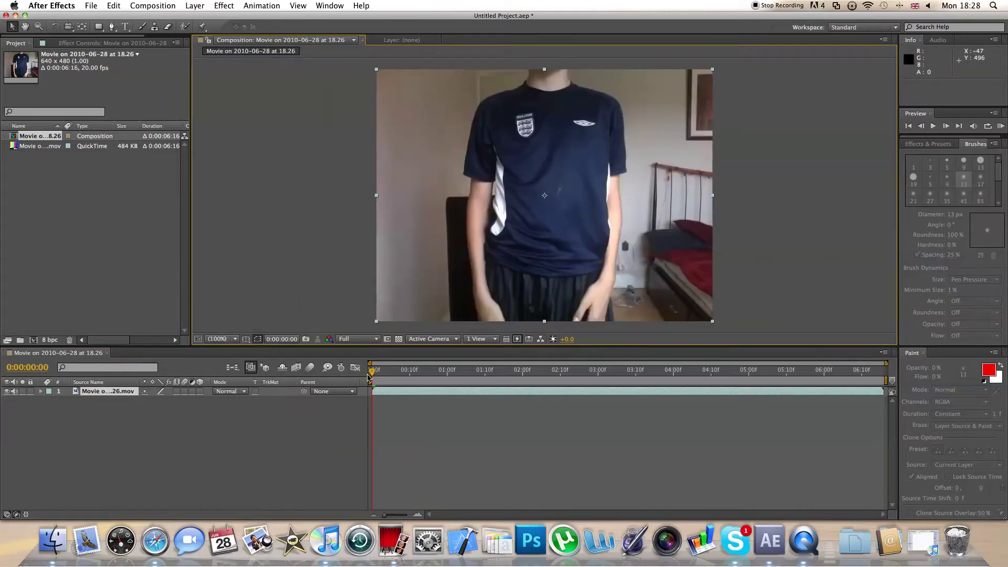
drag(373, 374, 447, 372)
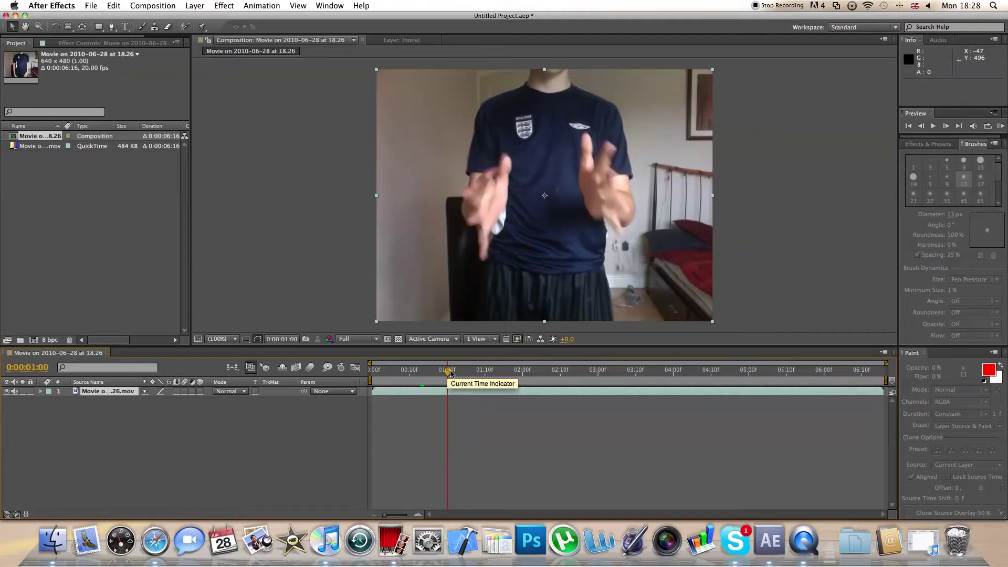
Apply Effect > Generate > Advanced Lightning to the selected webcam movie layer
click(236, 134)
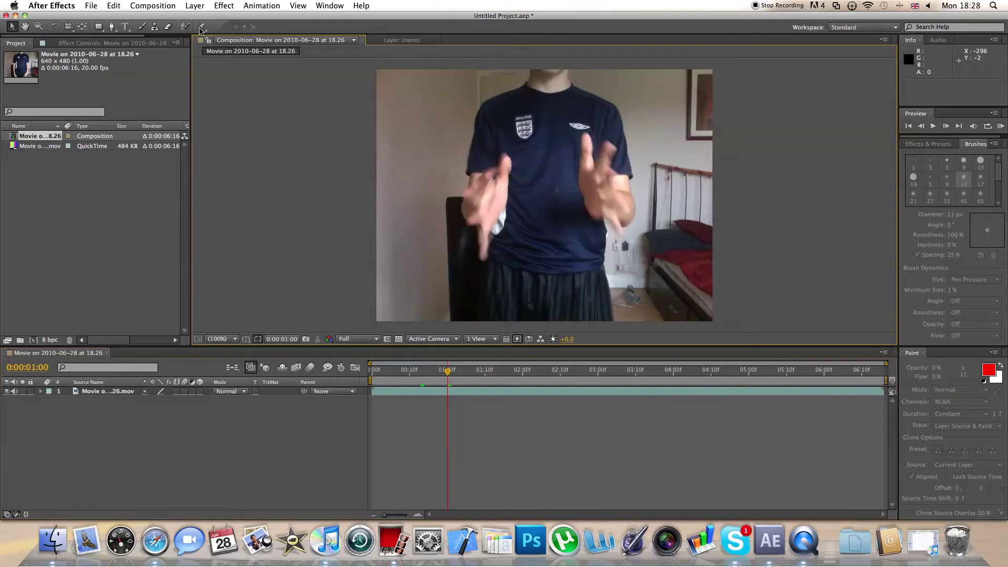
click(221, 6)
click(387, 413)
click(227, 8)
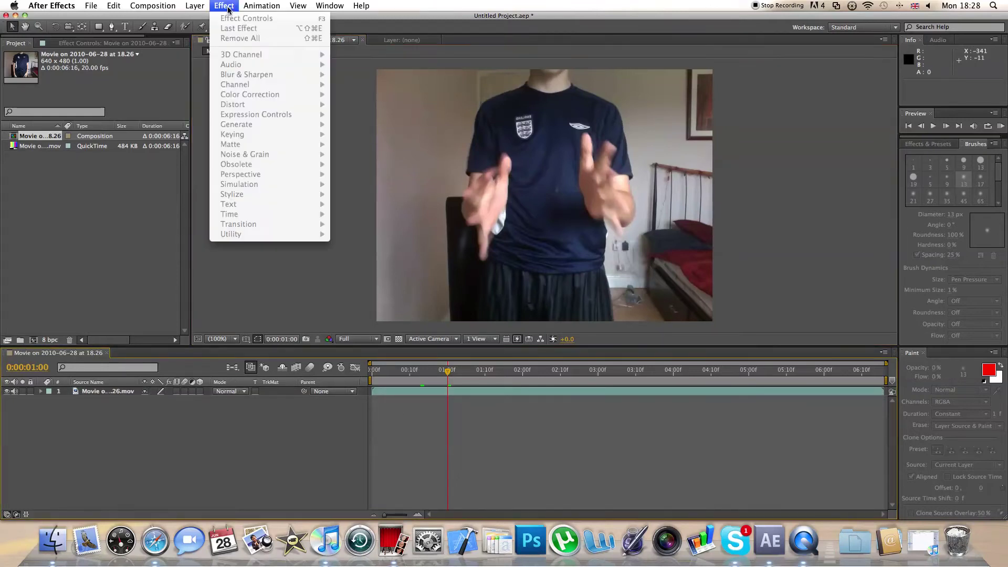
click(460, 514)
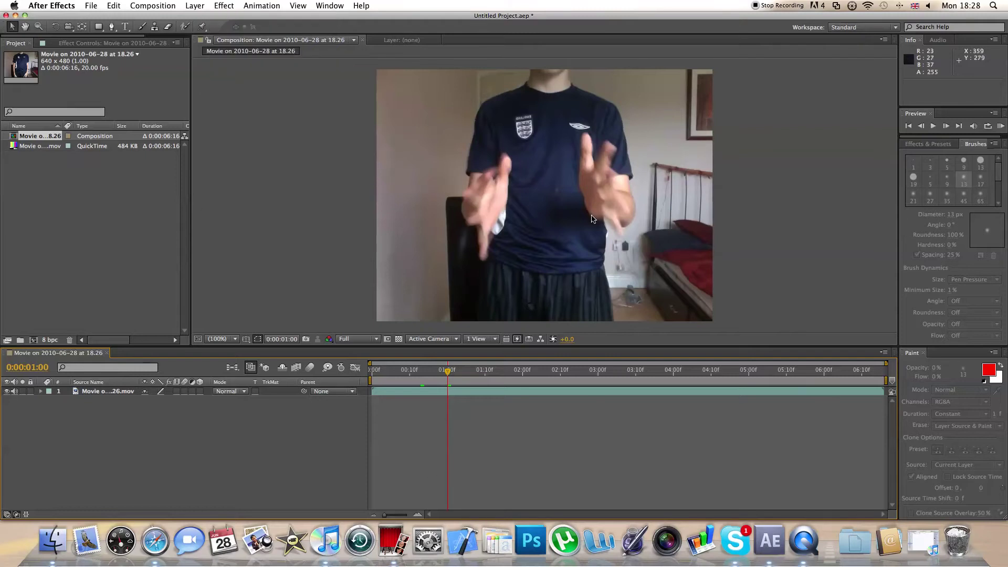
click(558, 194)
click(225, 6)
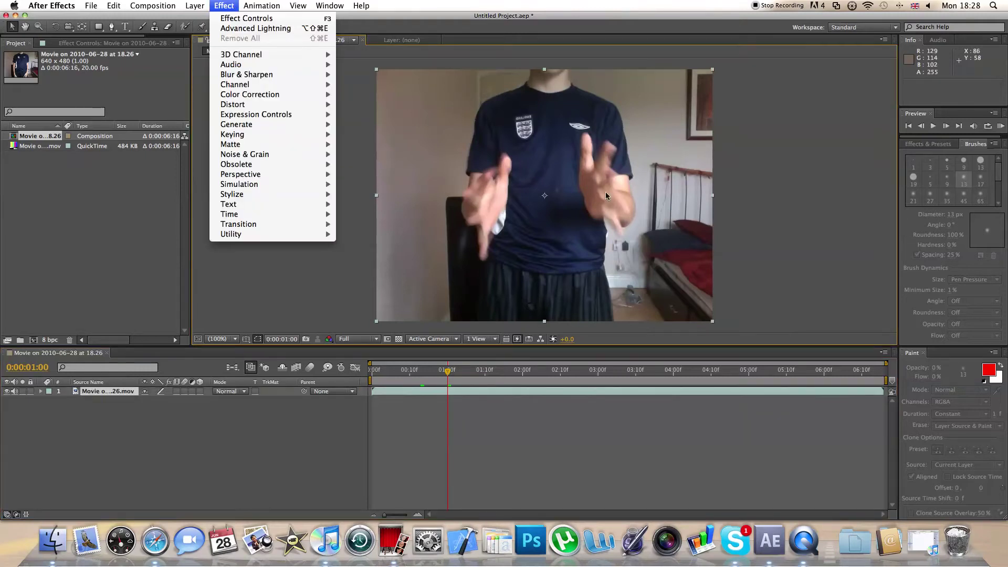
mouse_move(277, 128)
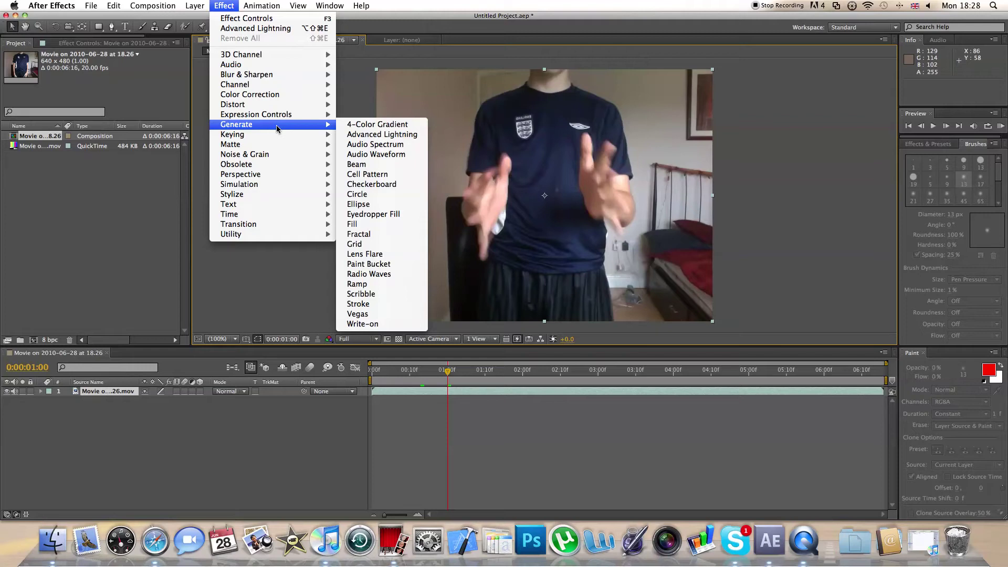
click(362, 134)
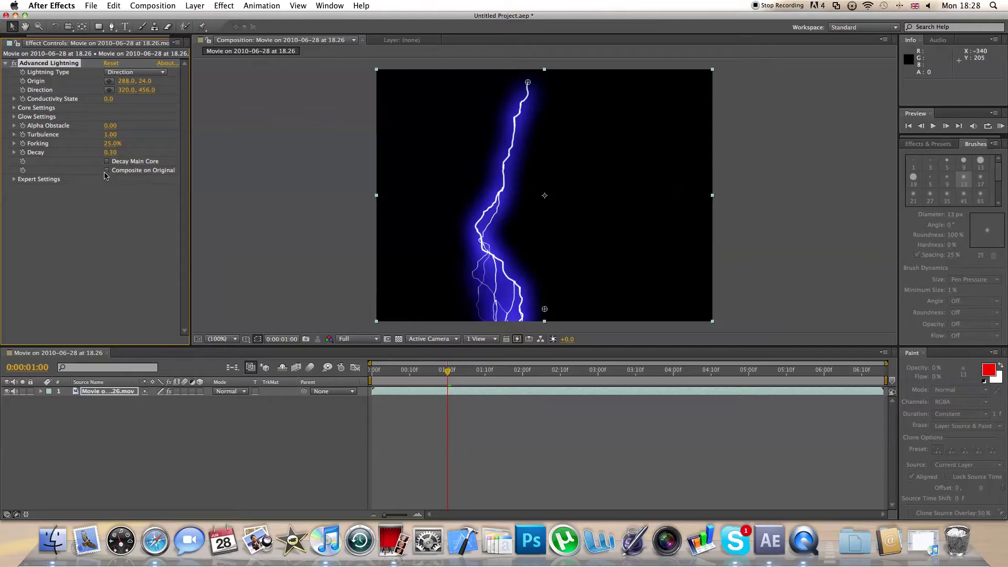
Show the video behind the bolt, moving its start to mid-chest and stretching it from the right hand
click(107, 171)
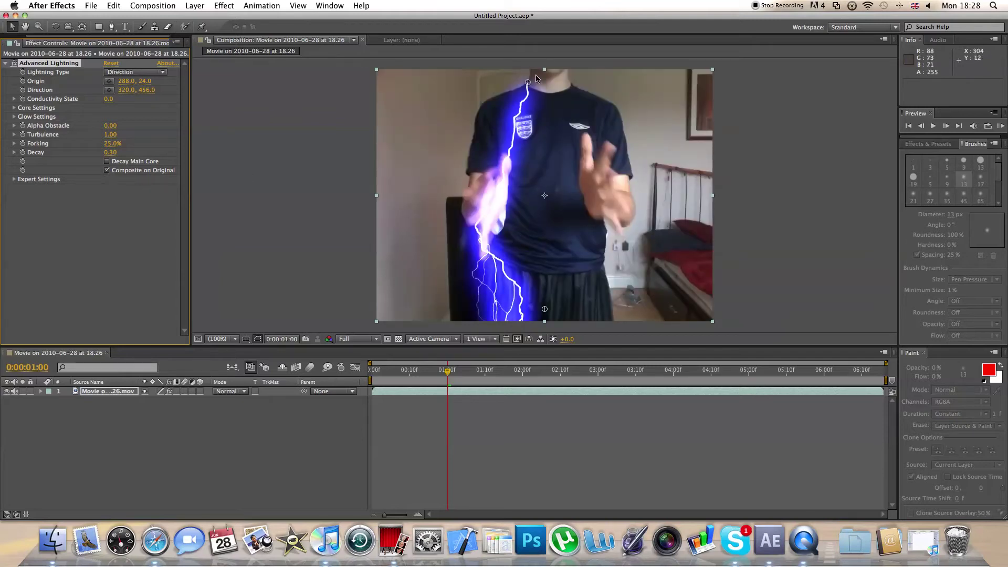
drag(528, 82, 591, 187)
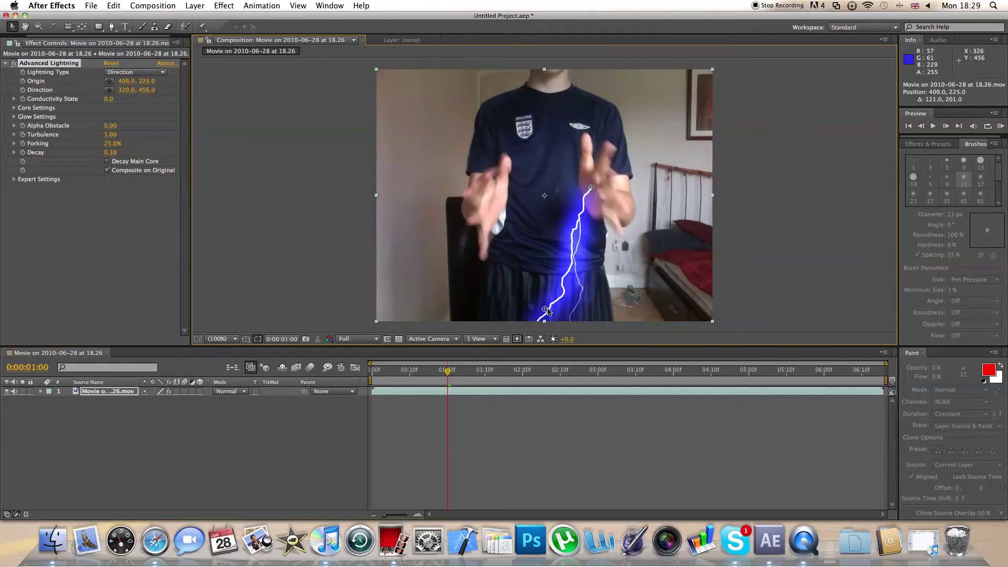
drag(545, 309, 498, 201)
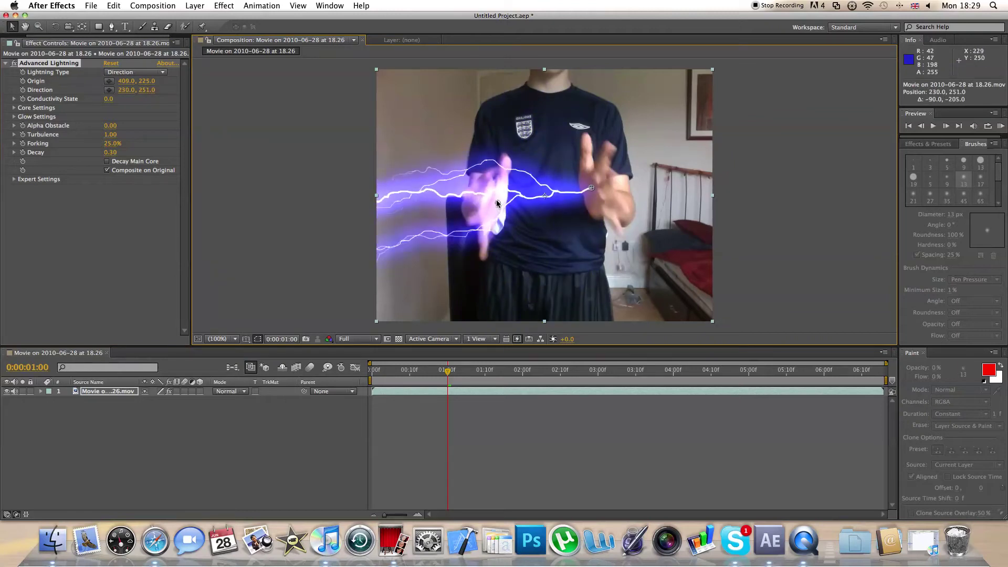
Set Lightning Type to Two-Way Strike with the bolt's end on the left hand
click(157, 74)
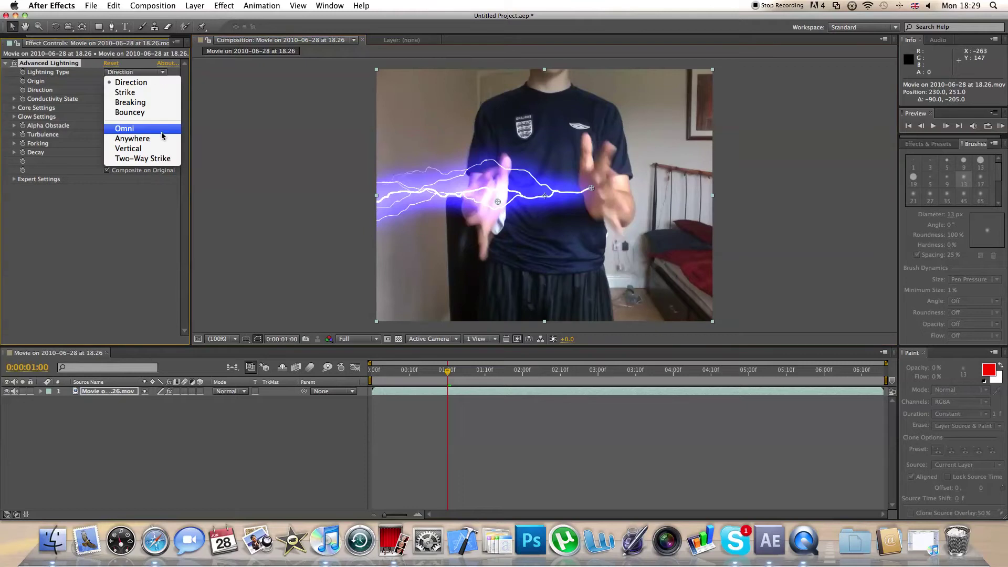
click(166, 159)
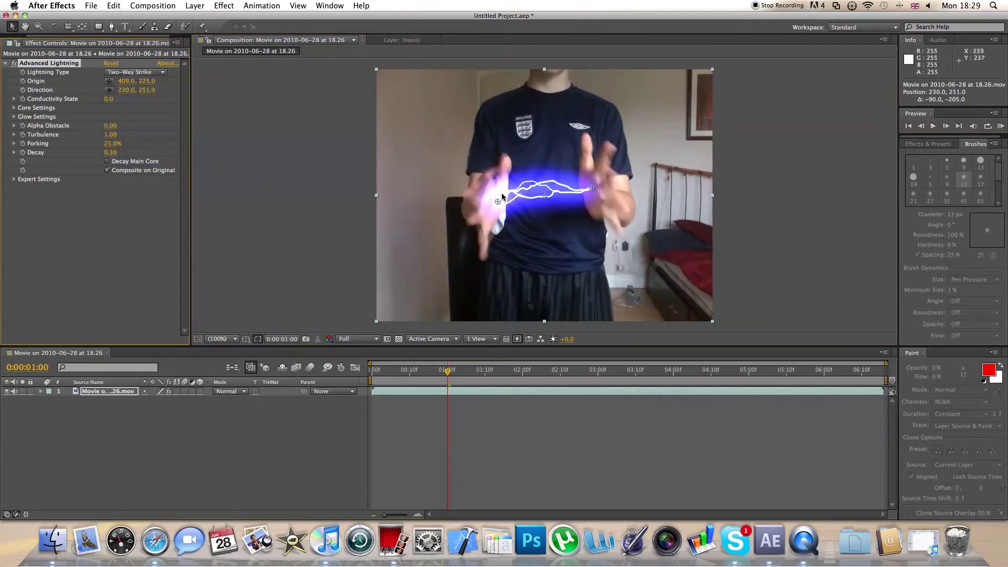
drag(497, 203, 490, 204)
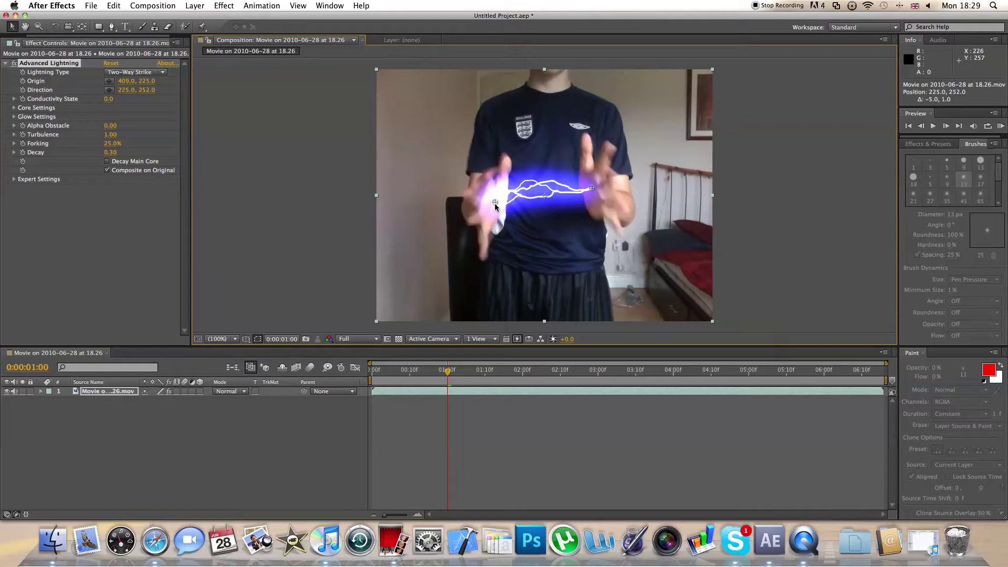
click(146, 75)
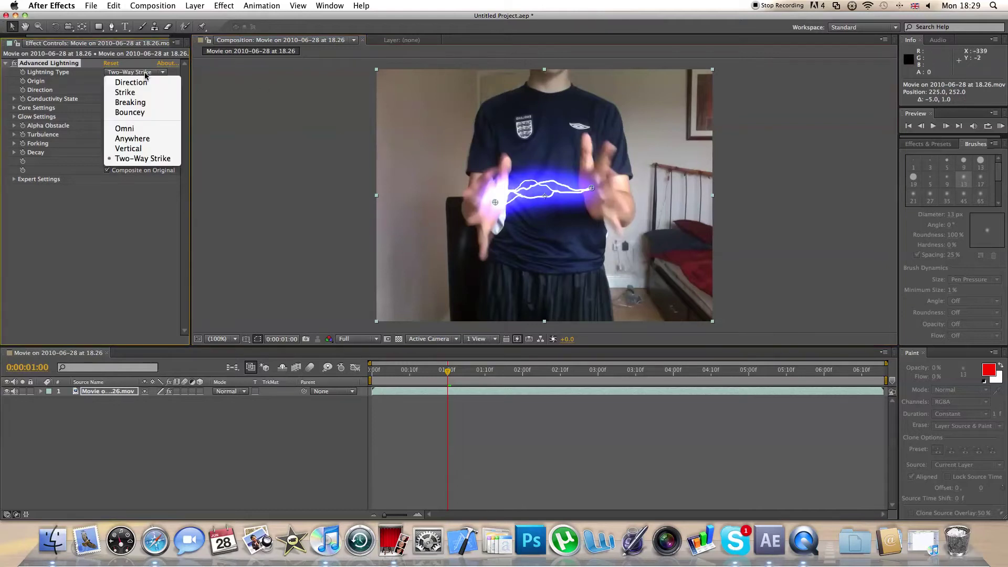
click(142, 79)
click(150, 79)
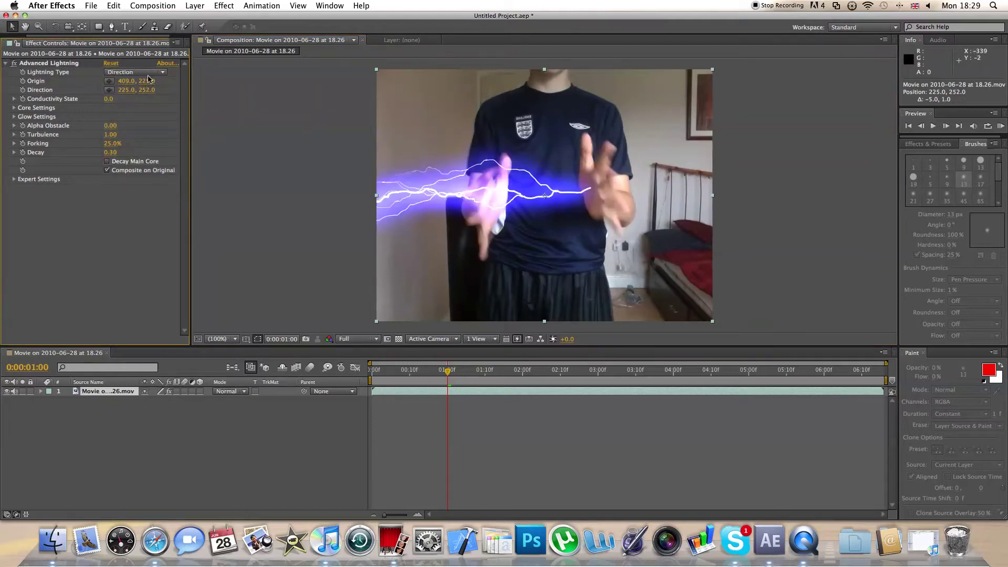
click(147, 74)
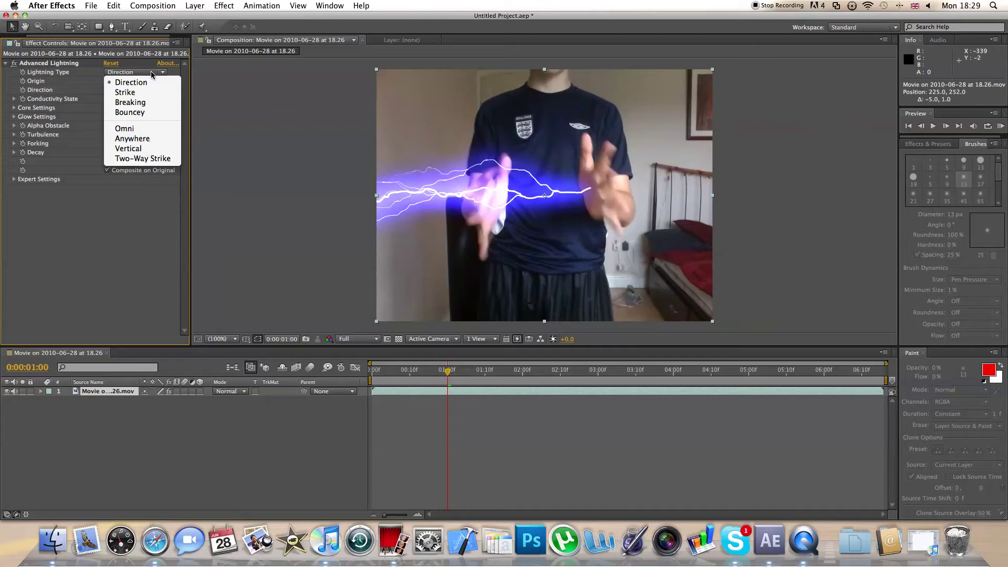
click(159, 159)
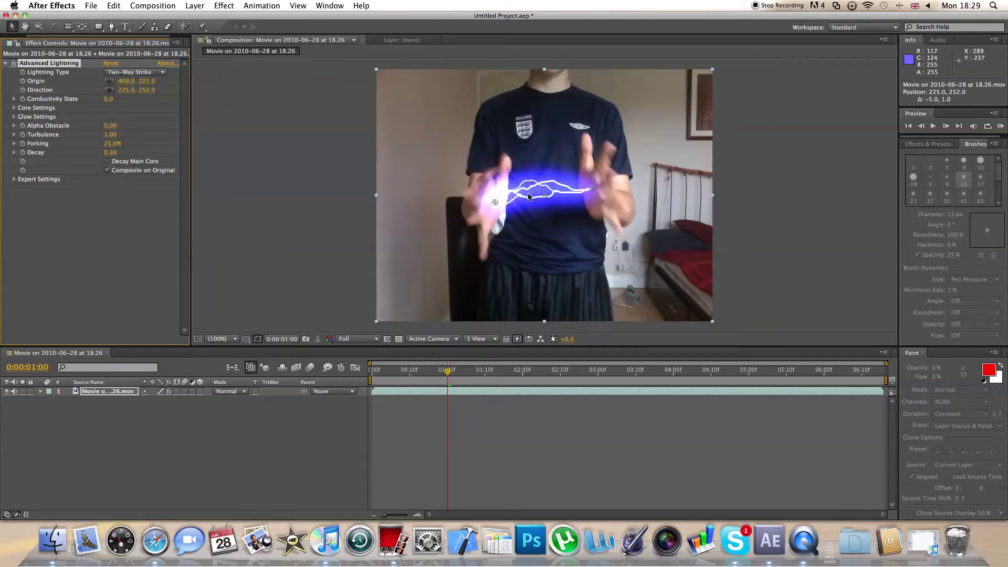
Enable Origin and Direction keyframes, placing the bolt ends on both hands at 1:16 and 0:19
drag(447, 377, 508, 376)
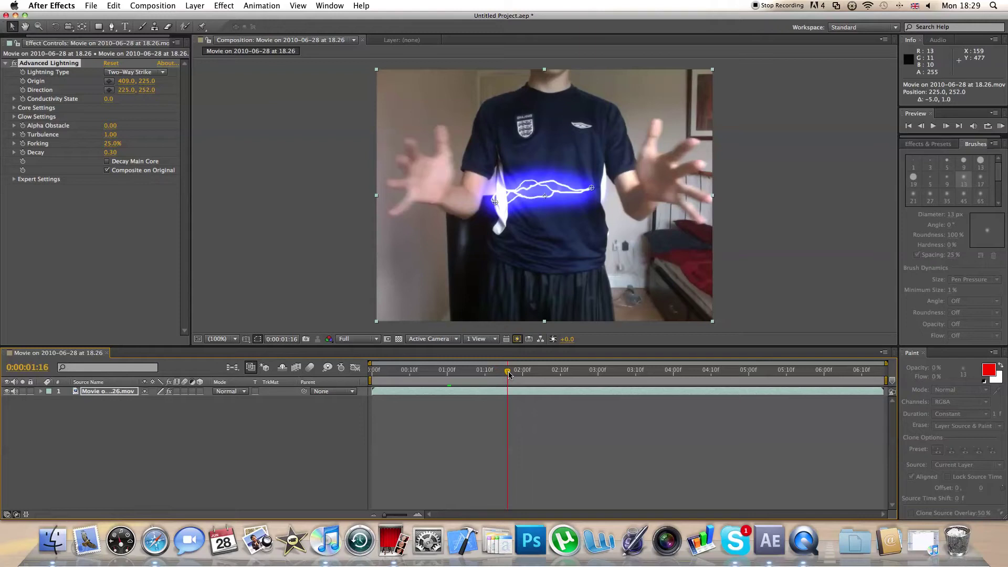
drag(495, 202, 430, 182)
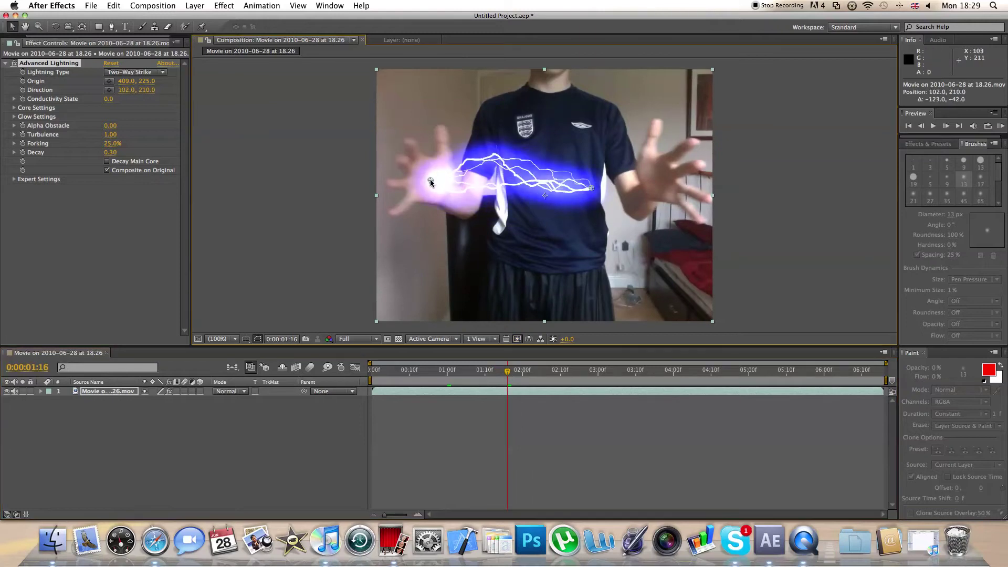
click(22, 82)
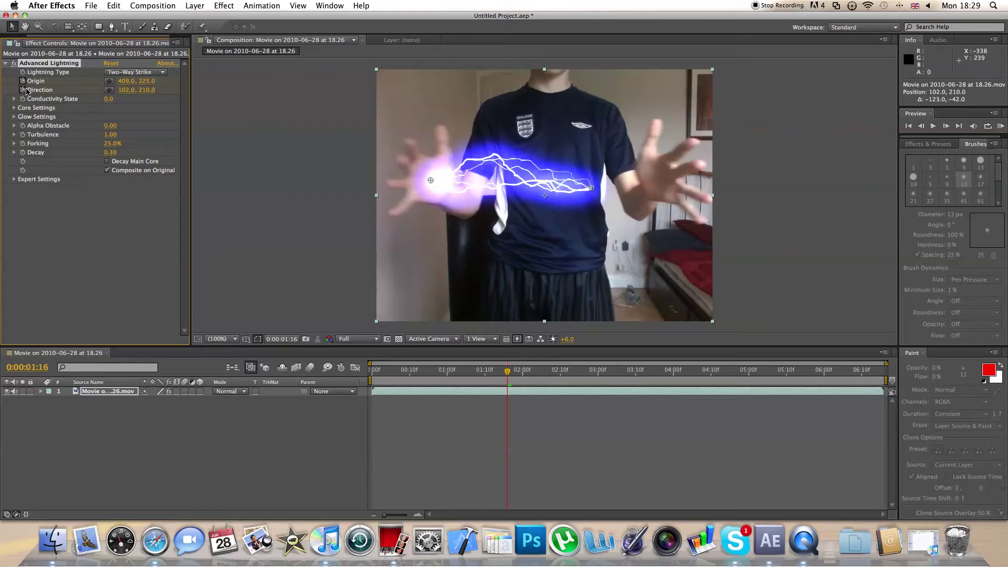
drag(509, 382, 444, 376)
drag(424, 180, 502, 188)
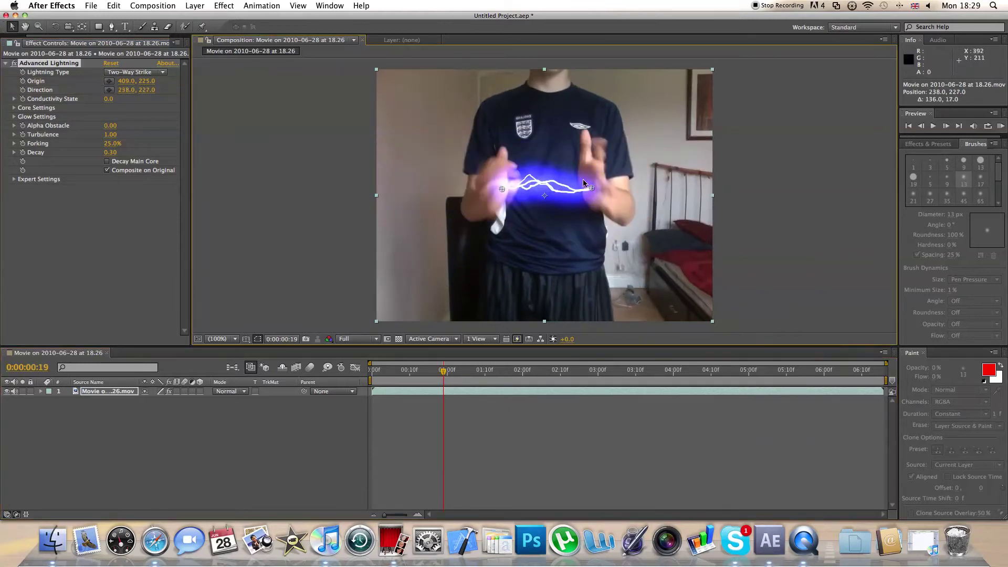
drag(591, 188, 590, 177)
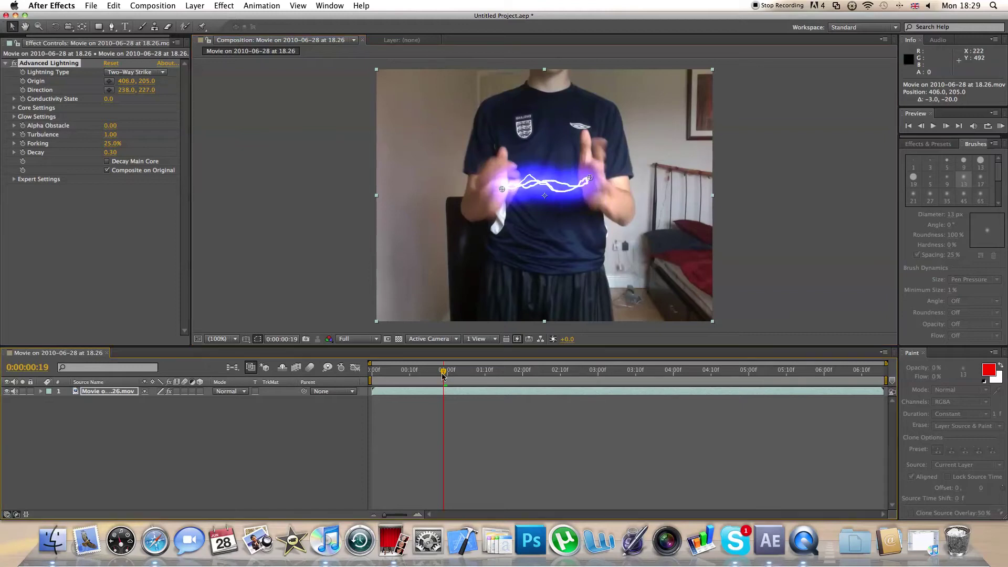
mouse_move(444, 373)
mouse_down()
mouse_move(558, 373)
mouse_move(458, 372)
mouse_up()
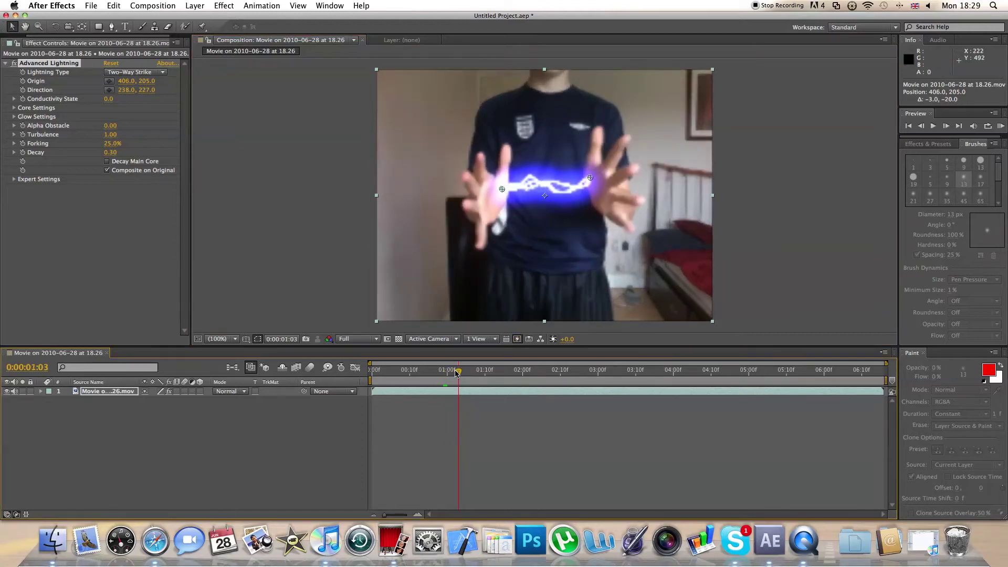
click(22, 81)
click(22, 89)
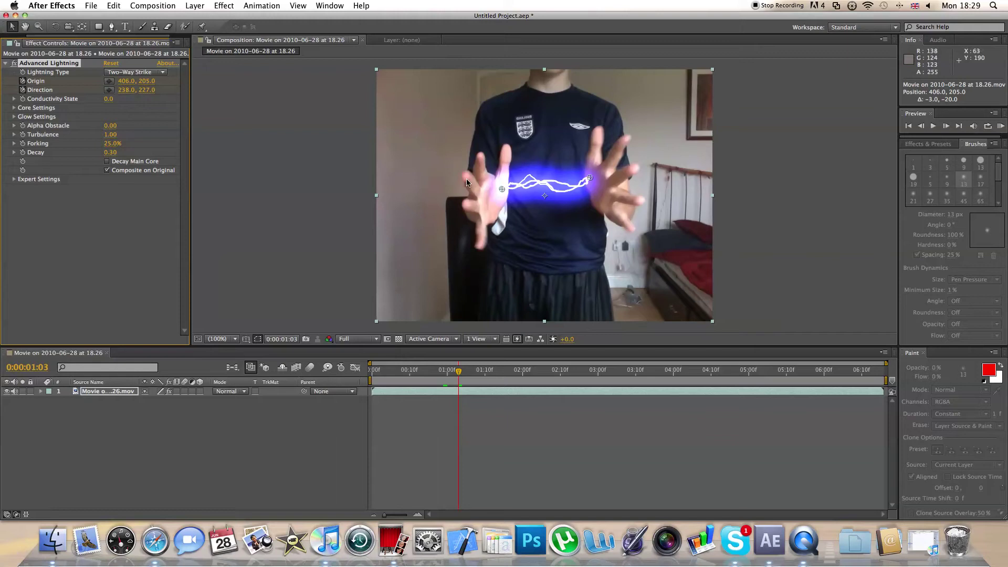
click(500, 191)
drag(500, 191, 491, 196)
drag(590, 179, 600, 186)
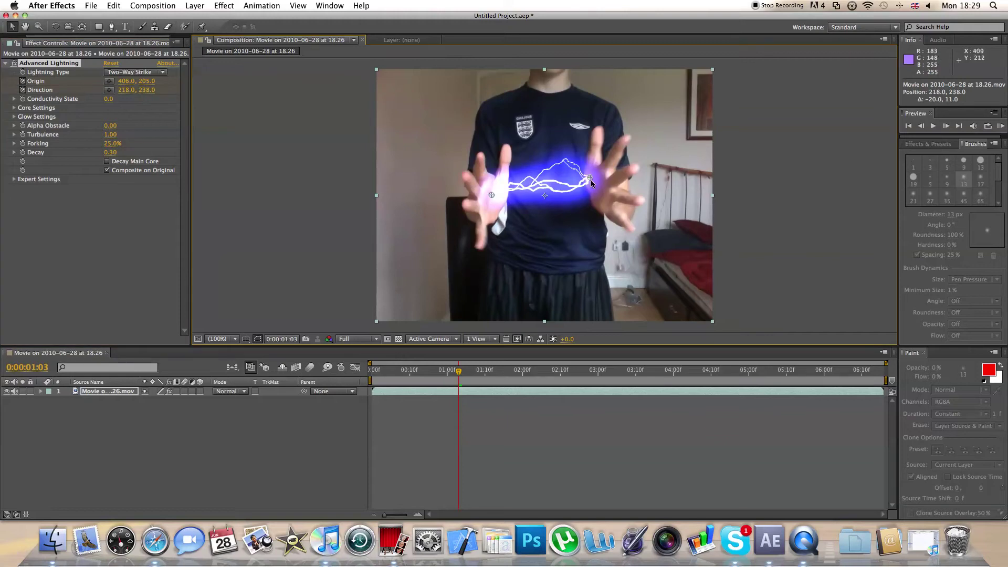
Keyframe the ends on the hands at 1:14, then stretch them to the frame edges near 3 seconds
drag(462, 373, 500, 373)
drag(491, 195, 446, 179)
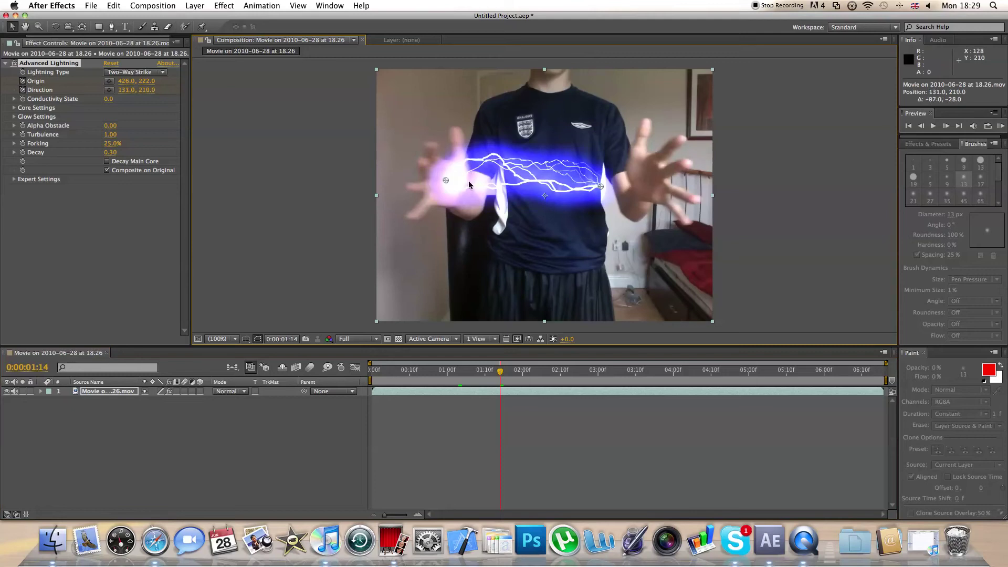
drag(601, 185, 640, 181)
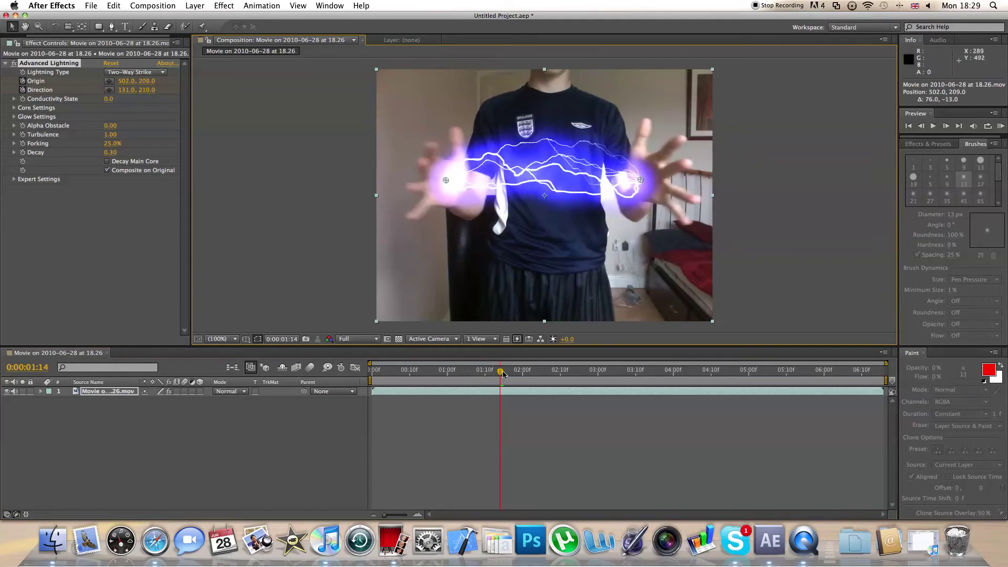
drag(499, 373, 602, 374)
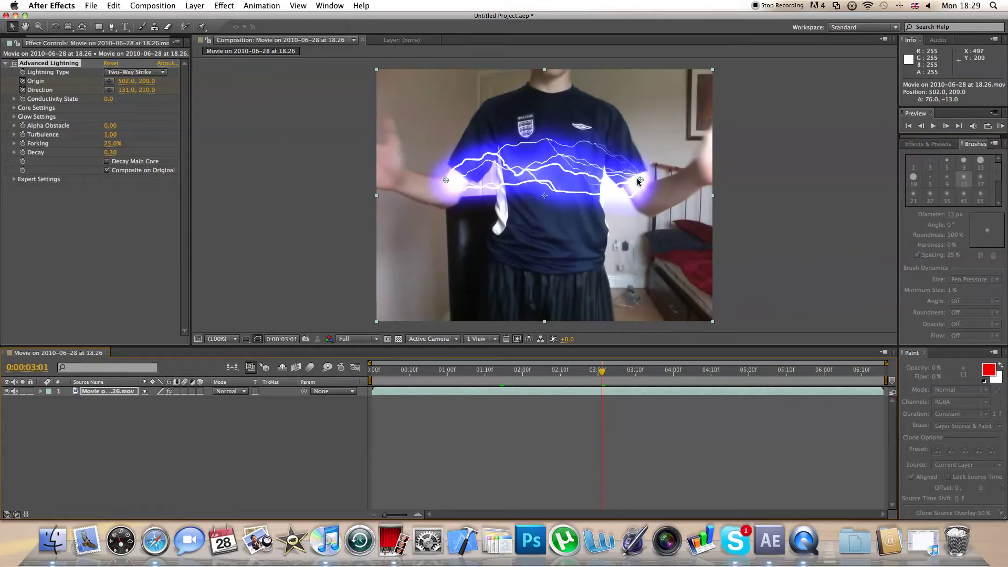
drag(640, 181, 721, 157)
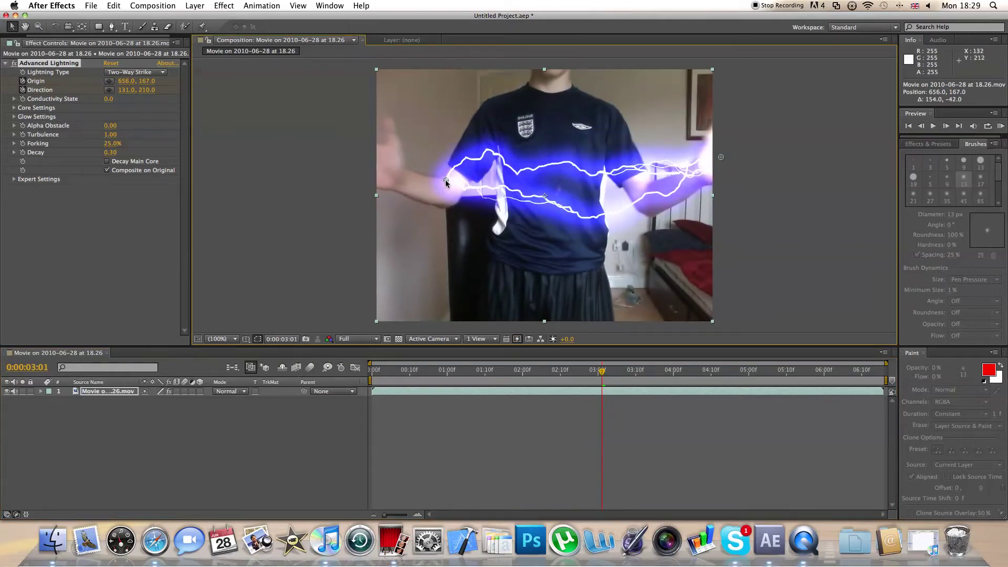
drag(446, 183, 353, 156)
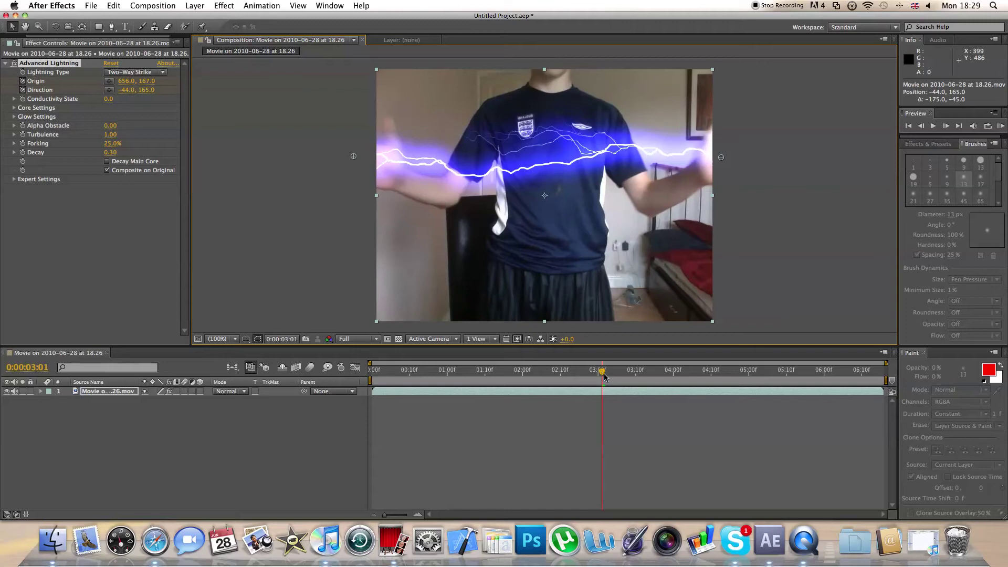
Refine both ends onto the hands at 1:18, undoing accidental video-layer moves at 1:11
drag(604, 376, 553, 374)
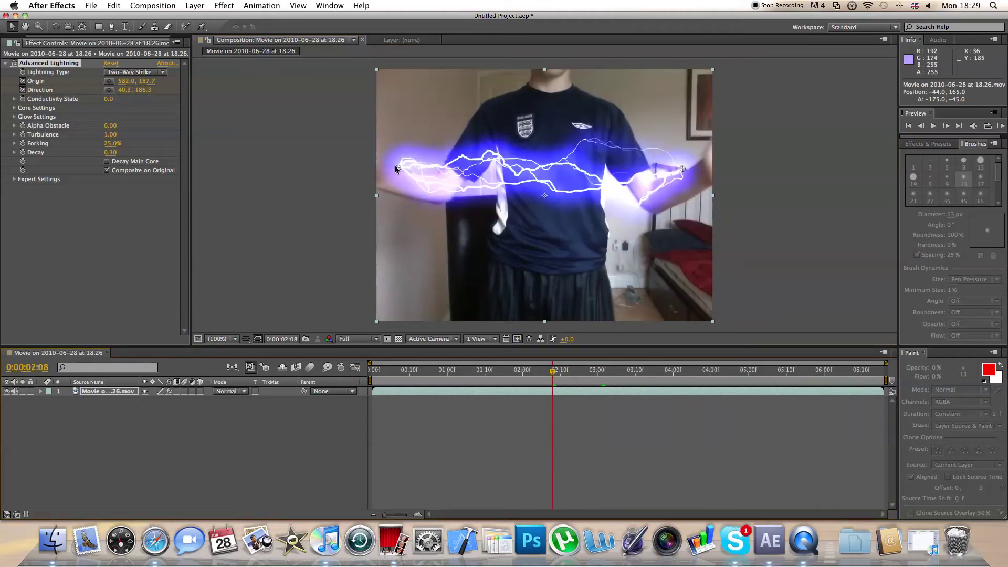
drag(554, 374, 517, 374)
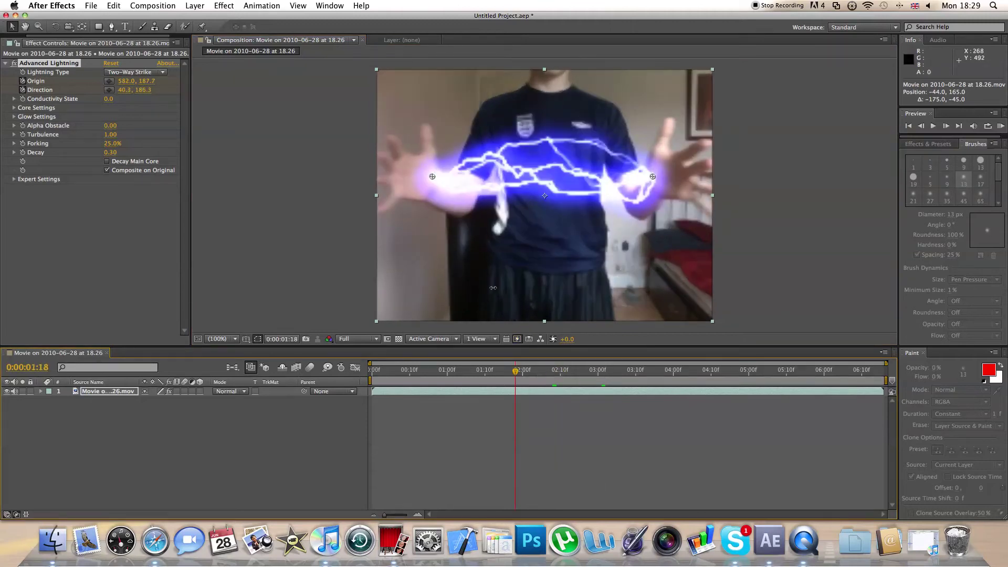
drag(431, 177, 416, 179)
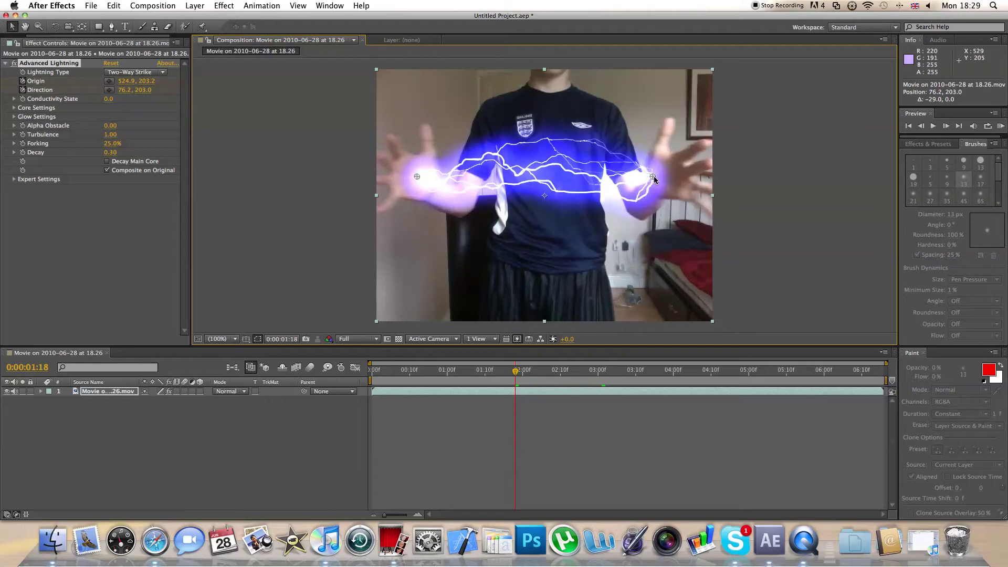
drag(653, 177, 668, 174)
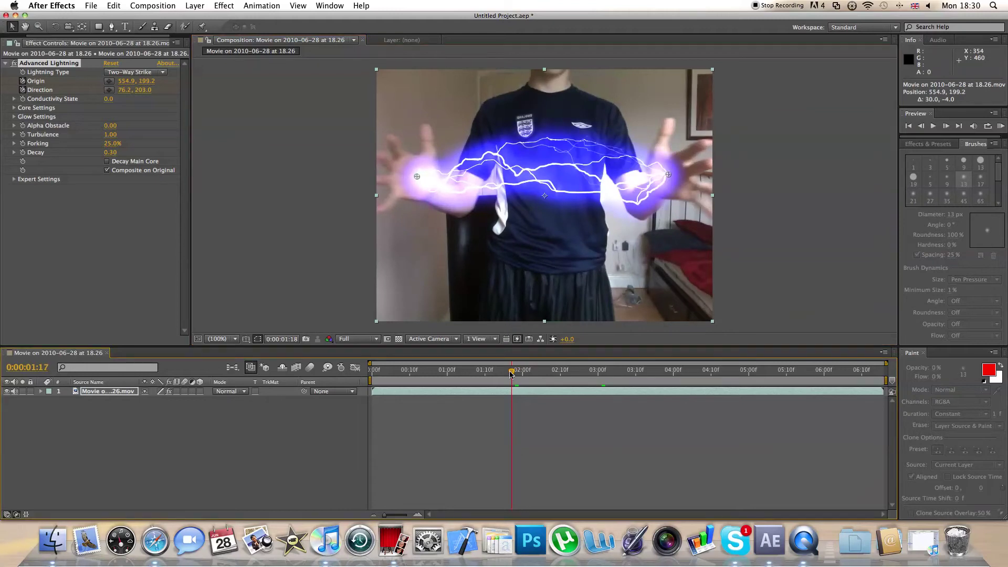
drag(516, 371, 488, 373)
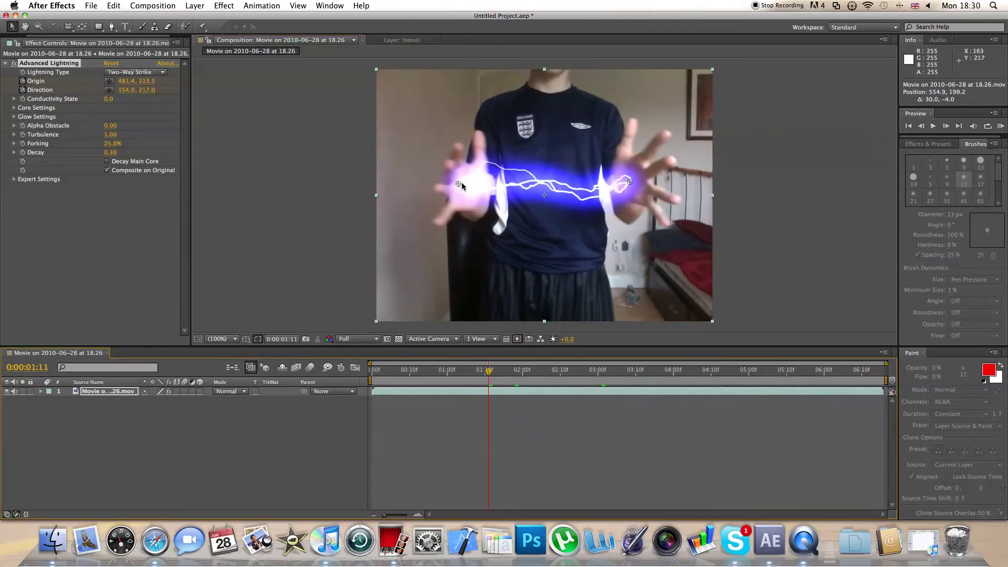
drag(461, 184, 464, 184)
key(super+z)
drag(417, 207, 479, 227)
key(super+z)
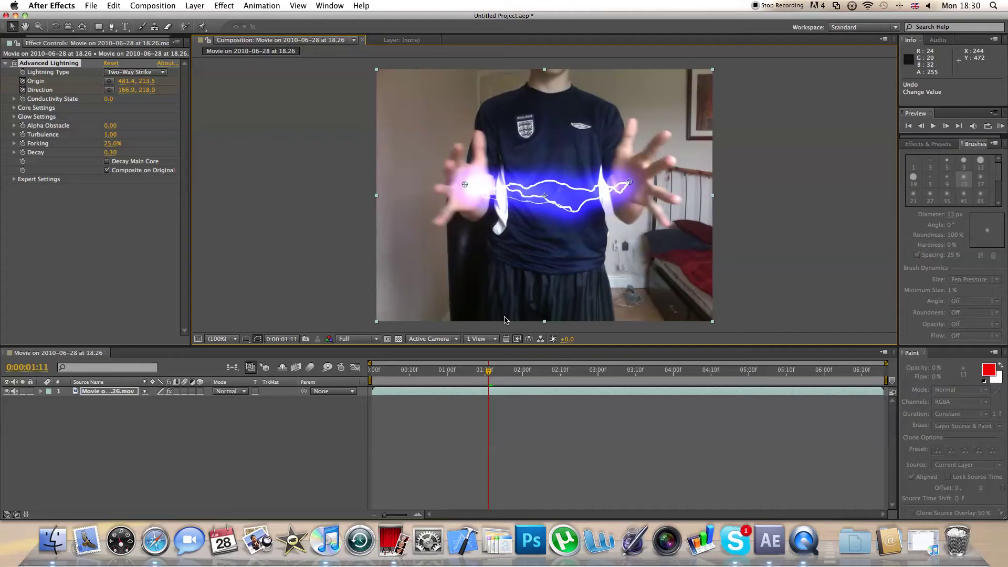
Nudge the bolt's start and end points onto the hands at 2:04
drag(490, 374, 538, 374)
drag(401, 172, 393, 171)
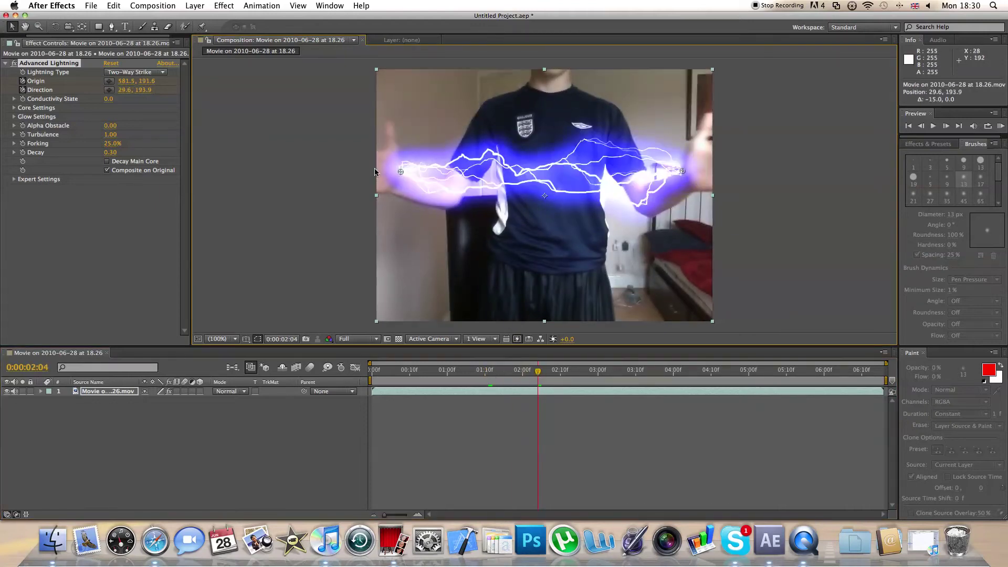
drag(680, 168, 683, 168)
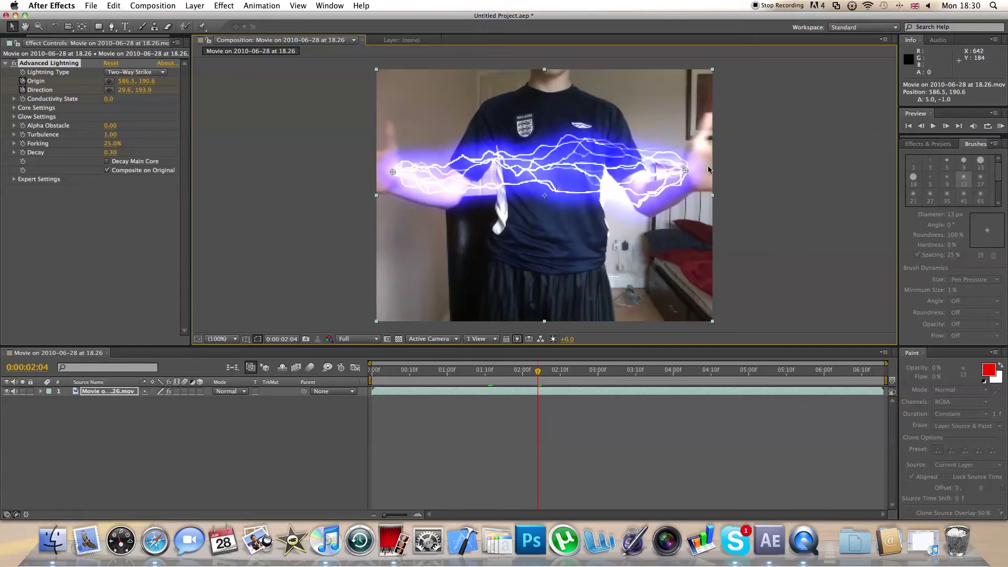
drag(541, 372, 607, 379)
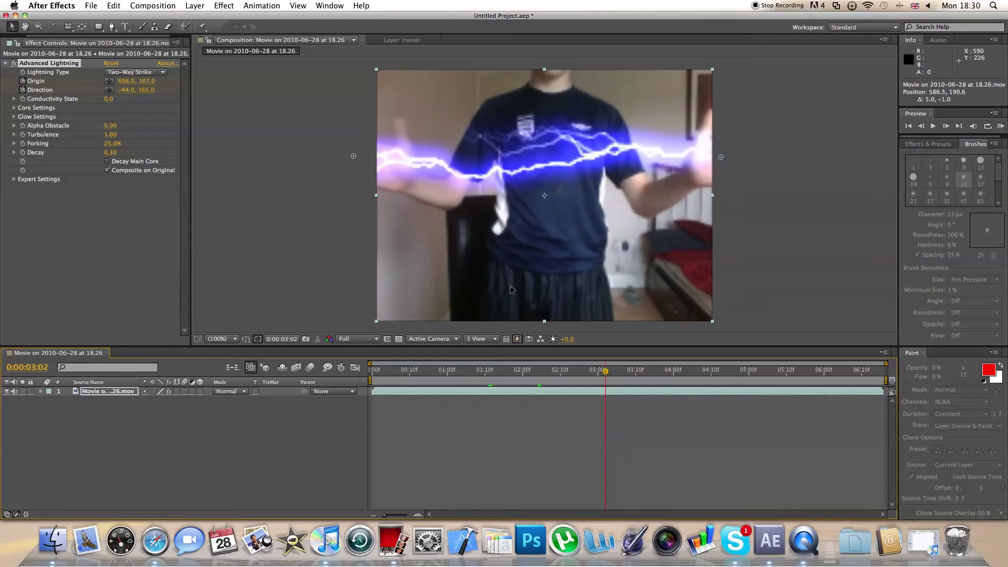
Pull the bolt ends inward at 2:18 and place them on both hands at 3:10
drag(353, 158, 396, 165)
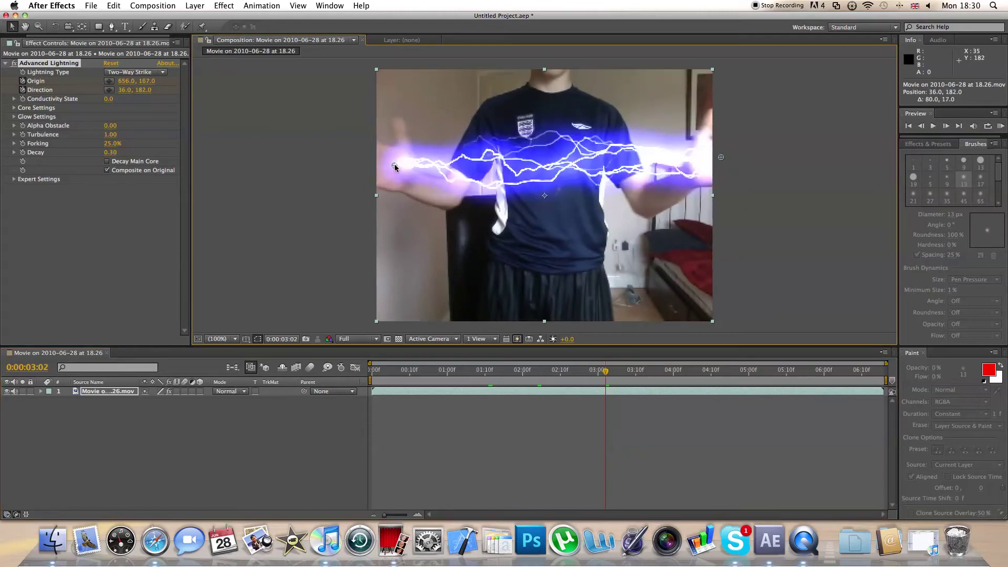
drag(722, 159, 709, 160)
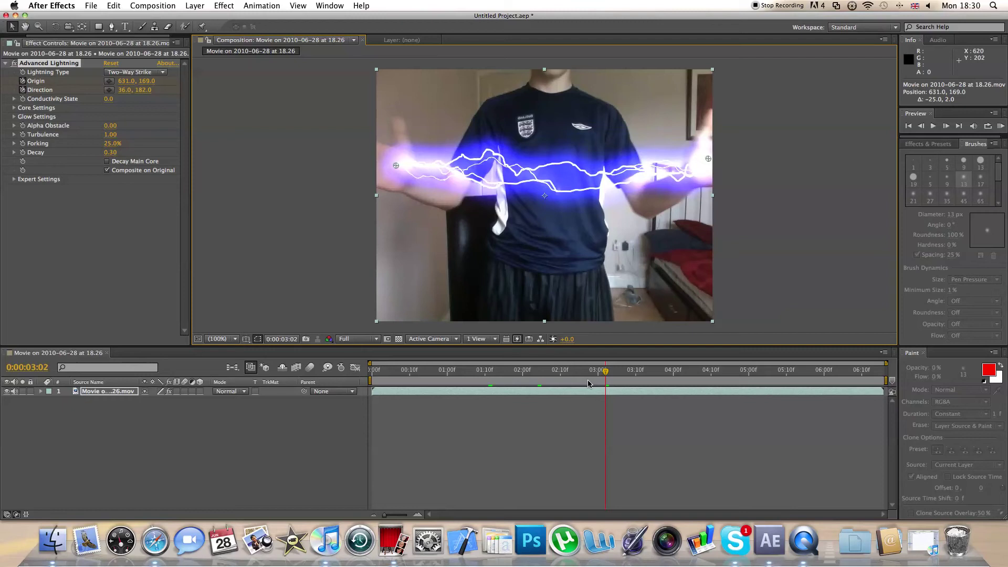
drag(605, 372, 635, 372)
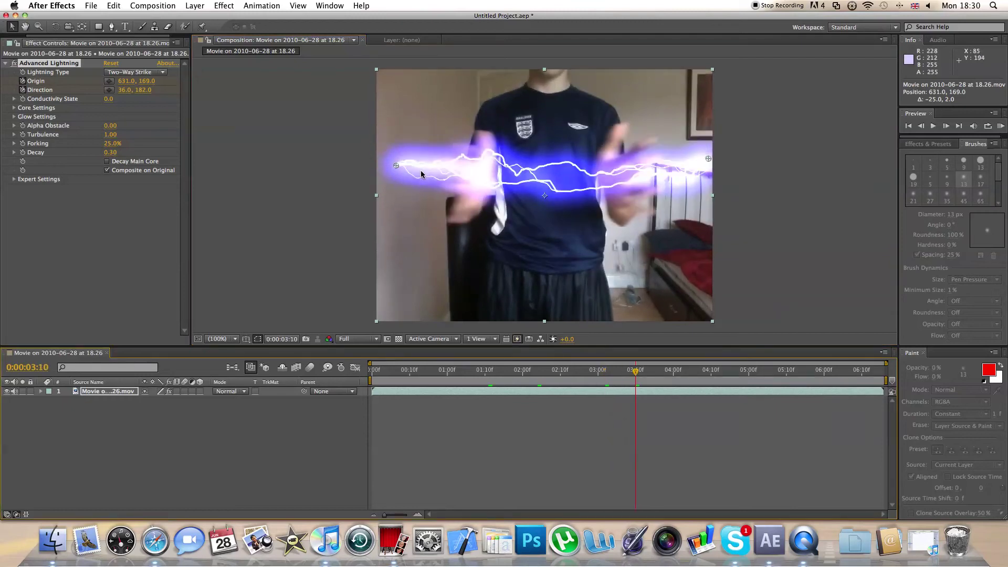
drag(400, 167, 481, 178)
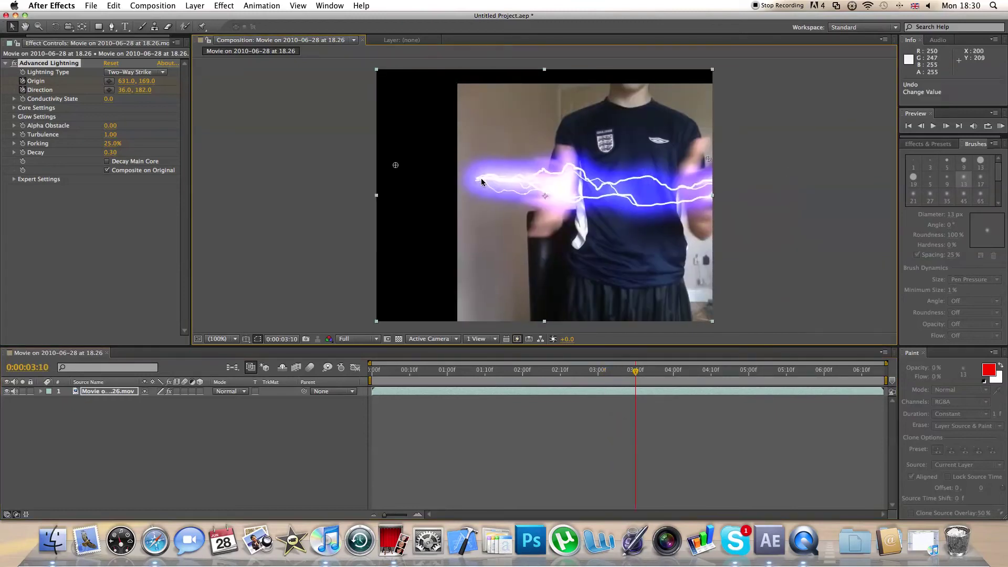
key(ctrl+z)
drag(396, 166, 479, 180)
drag(705, 160, 612, 191)
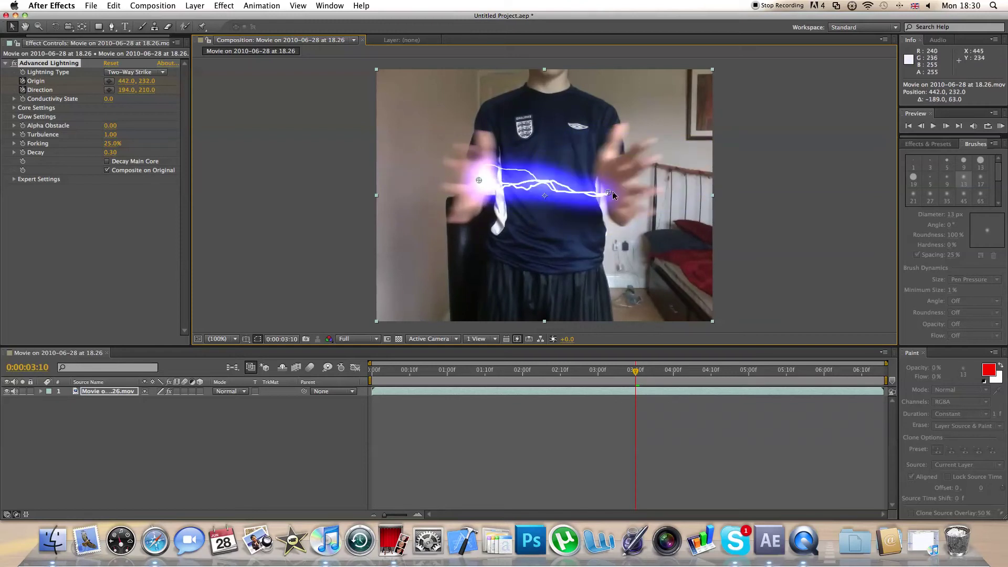
Keyframe the bolt ends onto the spreading hands at 3:12 and 3:07, then at one second
mouse_move(637, 375)
mouse_down()
mouse_move(652, 377)
mouse_move(644, 376)
mouse_up()
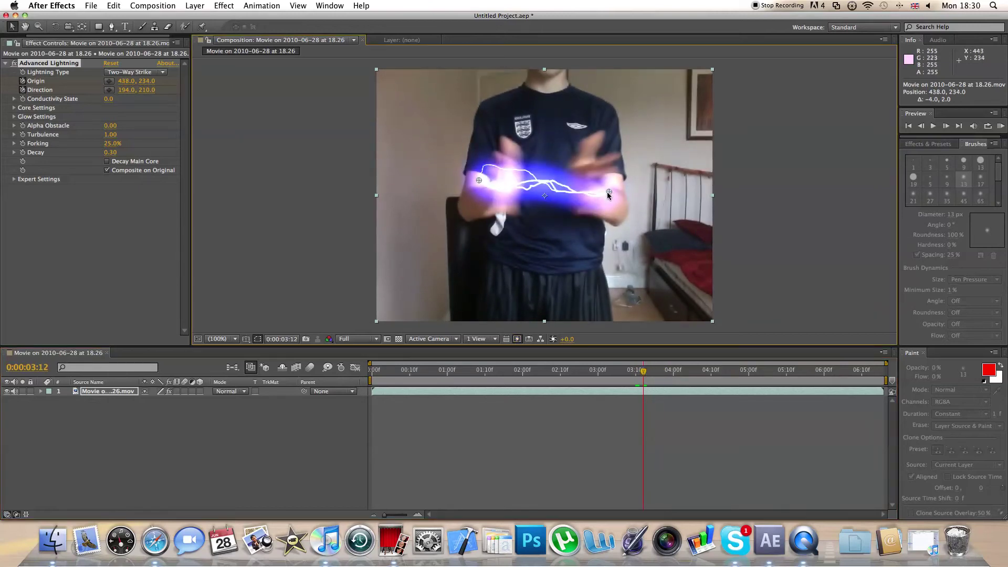
drag(609, 192, 583, 183)
drag(478, 181, 503, 183)
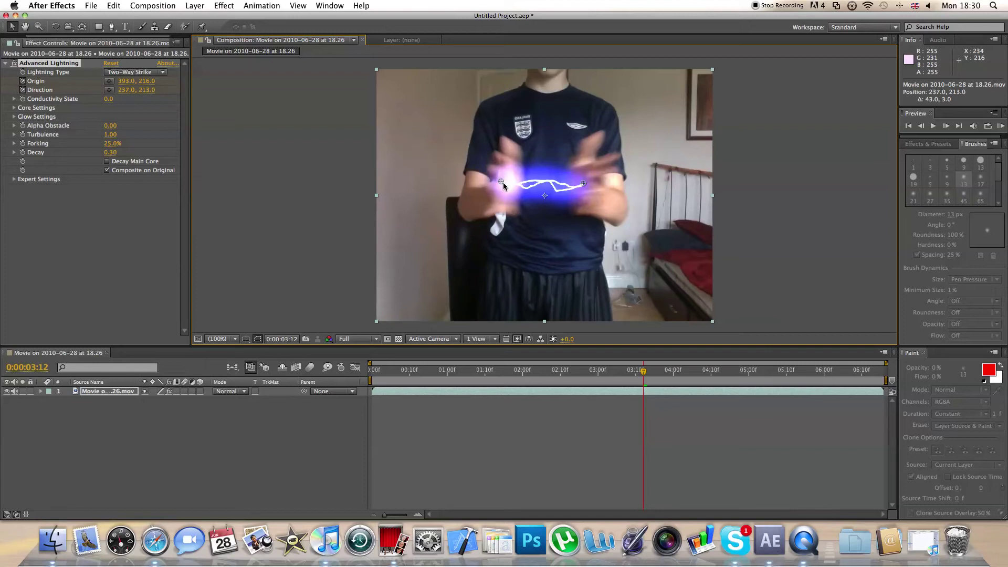
drag(641, 373, 624, 373)
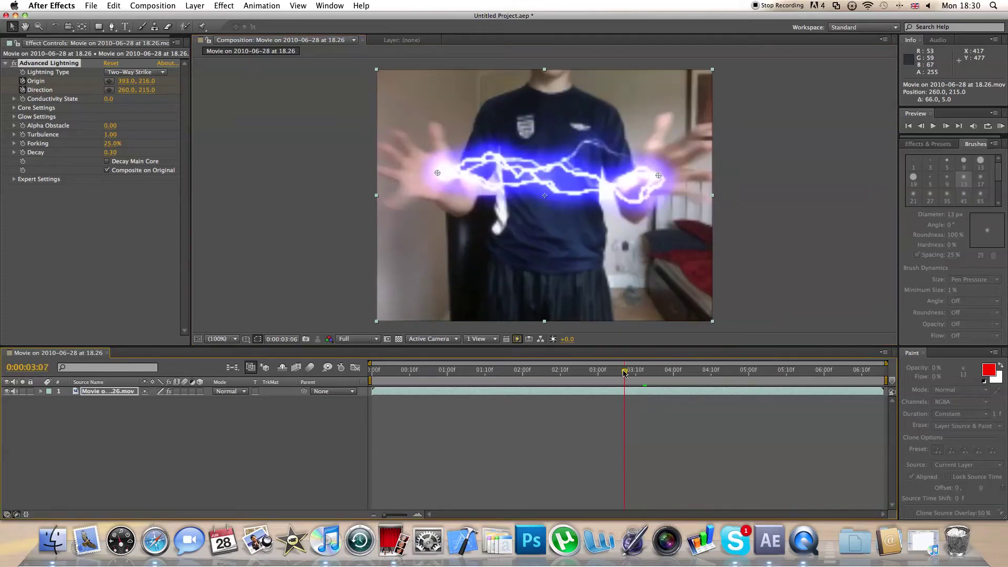
drag(443, 177, 428, 177)
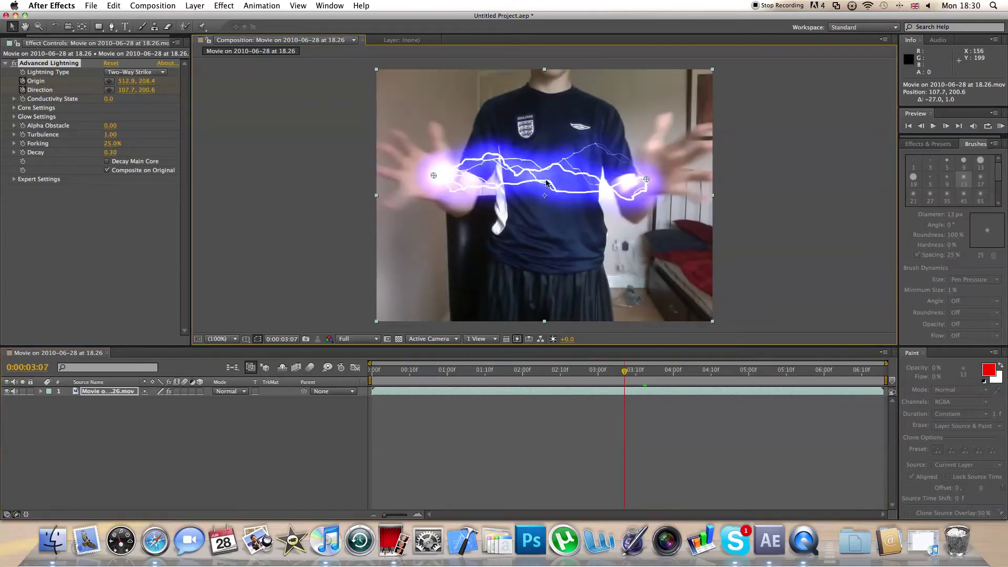
drag(648, 183, 661, 178)
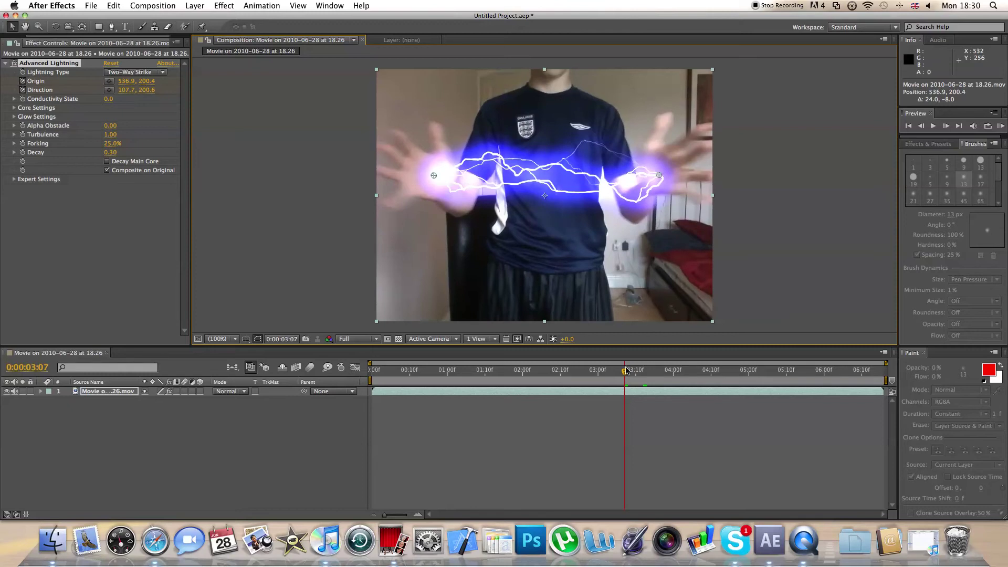
drag(624, 371, 447, 370)
drag(492, 195, 492, 200)
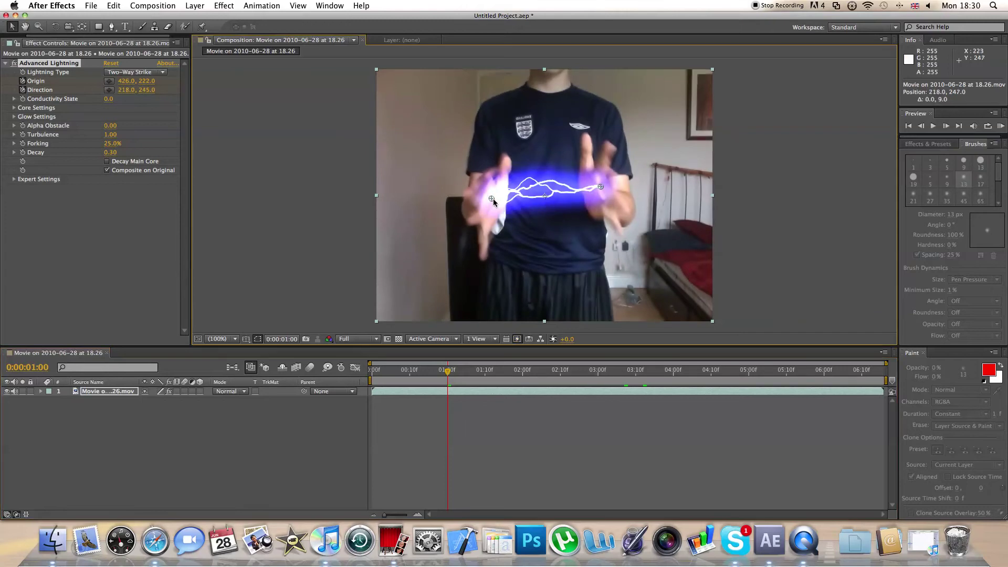
Nudge the Origin handle onto the hand at 1:00, then play a preview of the animated lightning
drag(603, 190, 596, 192)
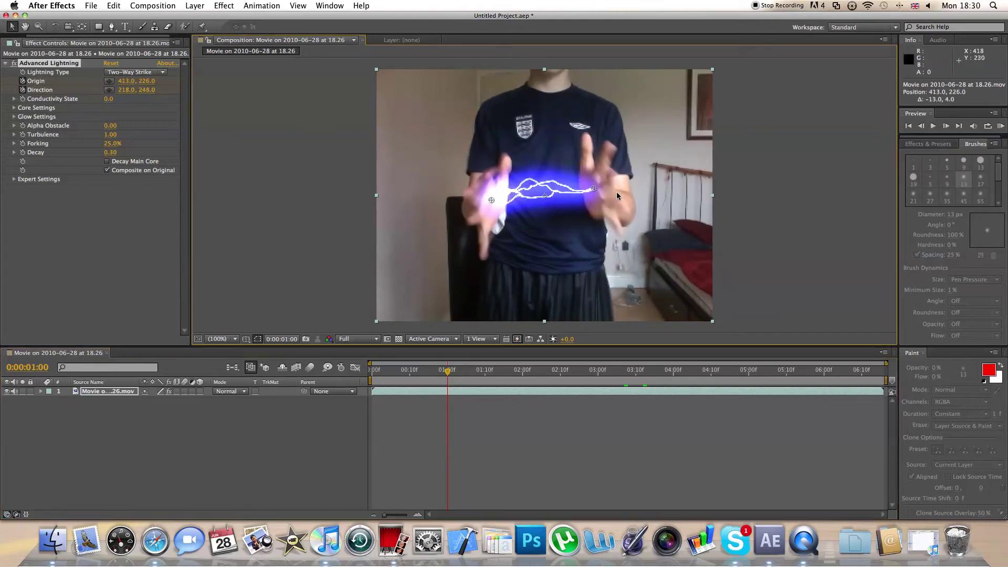
click(933, 126)
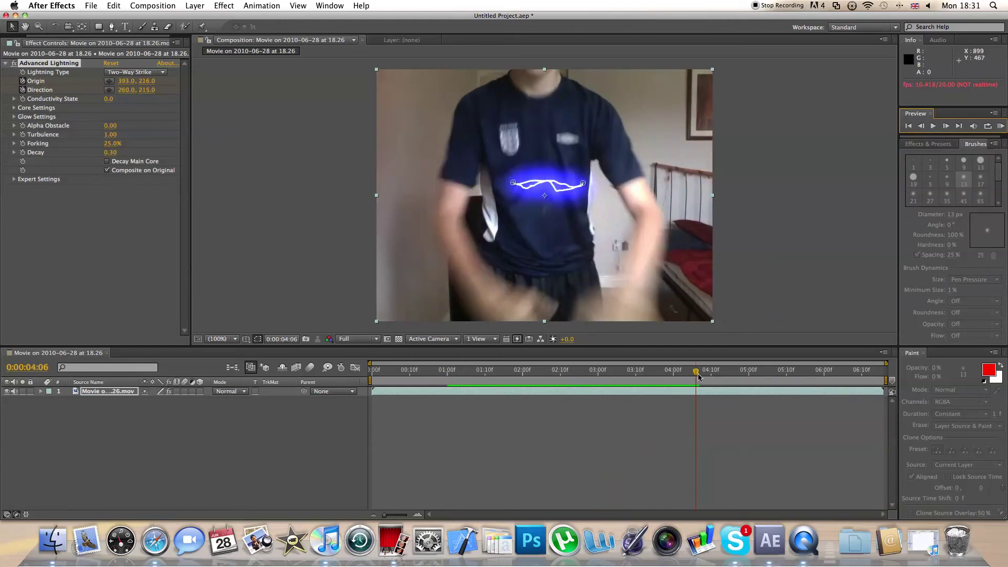
drag(698, 374, 444, 372)
At 0:19, drag both bolt ends off-frame left so no lightning shows before it starts
drag(493, 200, 266, 203)
drag(595, 189, 251, 157)
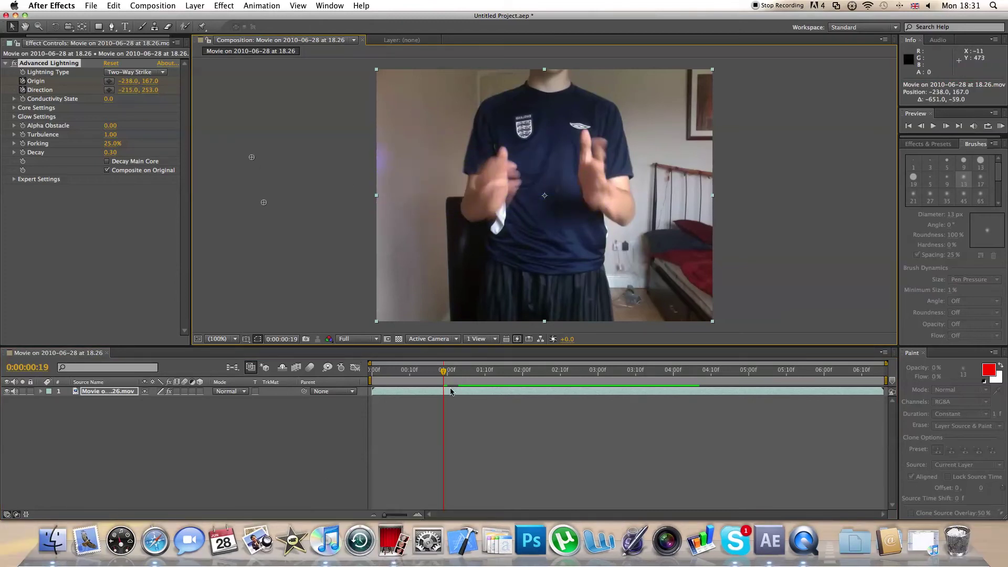
drag(443, 373, 459, 371)
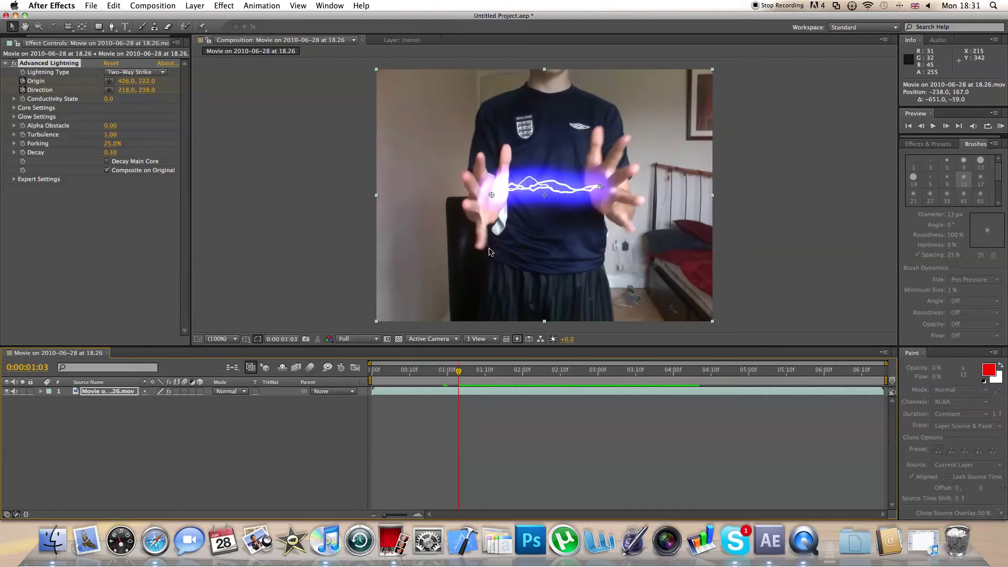
click(373, 390)
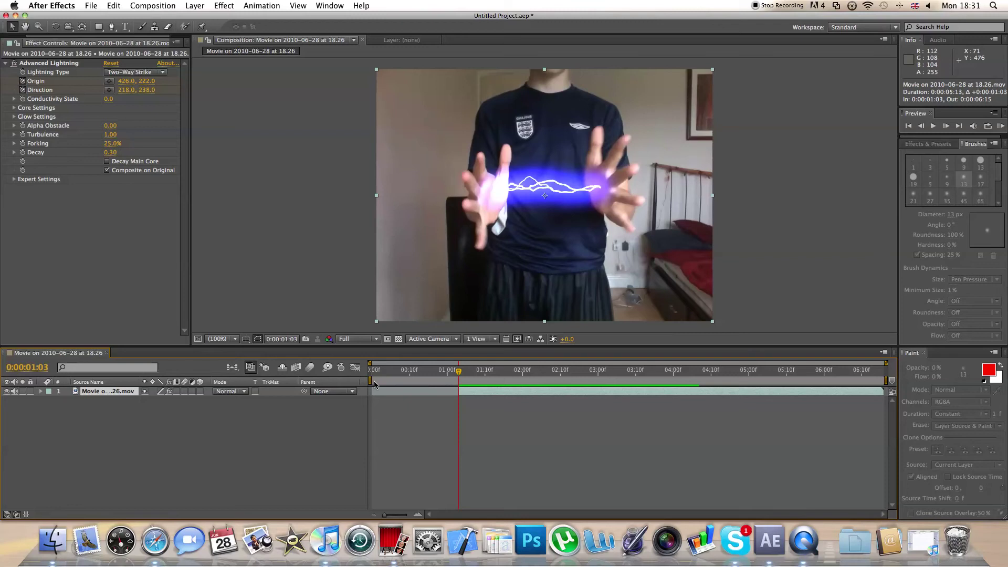
Set the work area to 1:03 through about 3:12 and trim the video layer's out point
drag(374, 384, 647, 383)
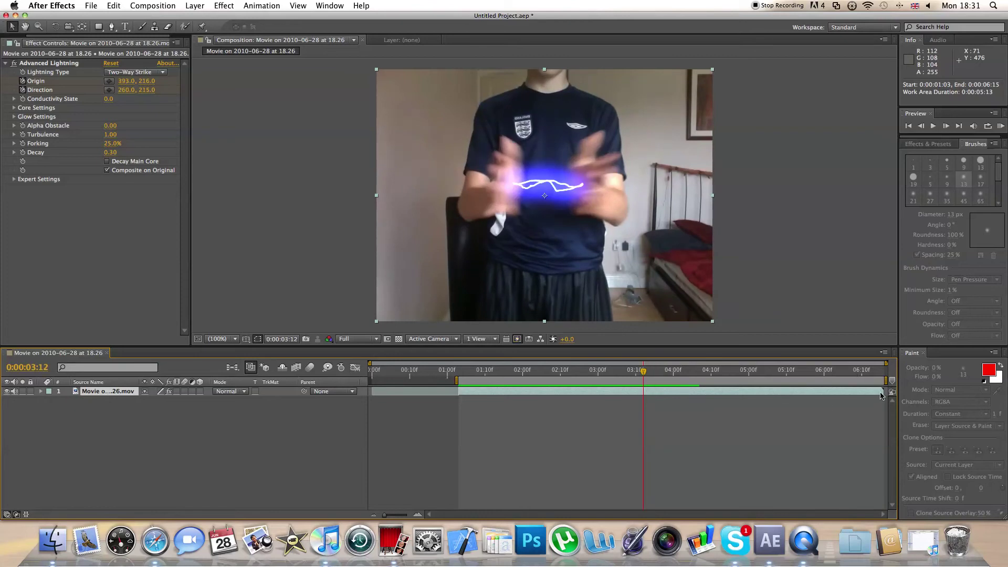
drag(882, 396, 654, 396)
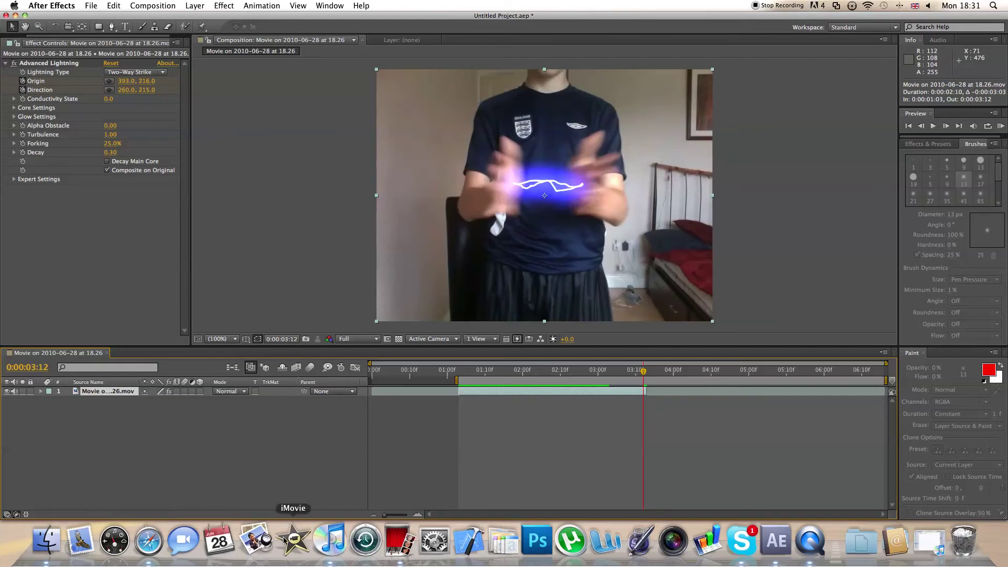
drag(887, 380, 481, 373)
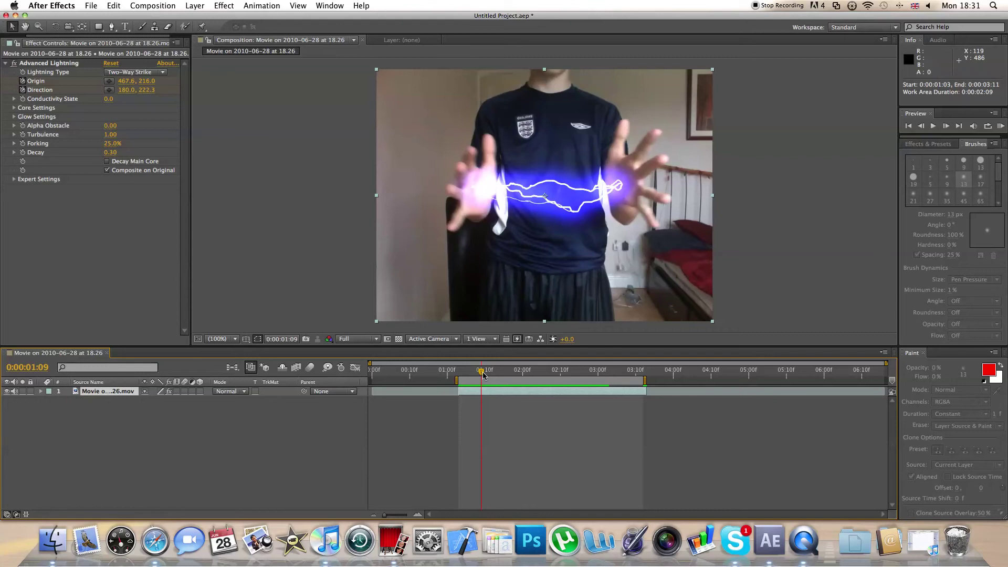
Keyframe Conductivity State rising from 1:06, reaching 7.1 at 1:12 and 11.9 at 1:18
drag(484, 375, 472, 375)
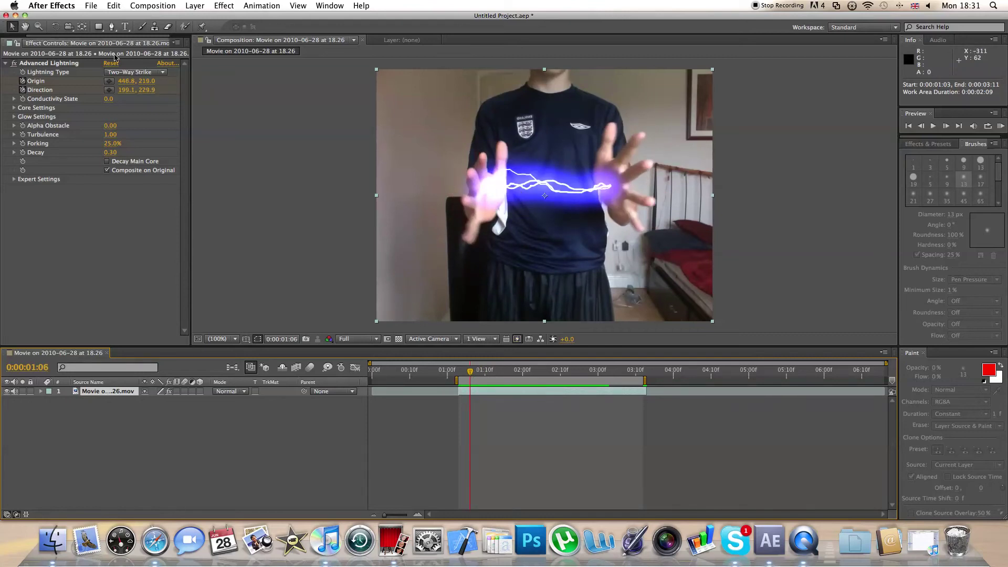
drag(109, 98, 138, 101)
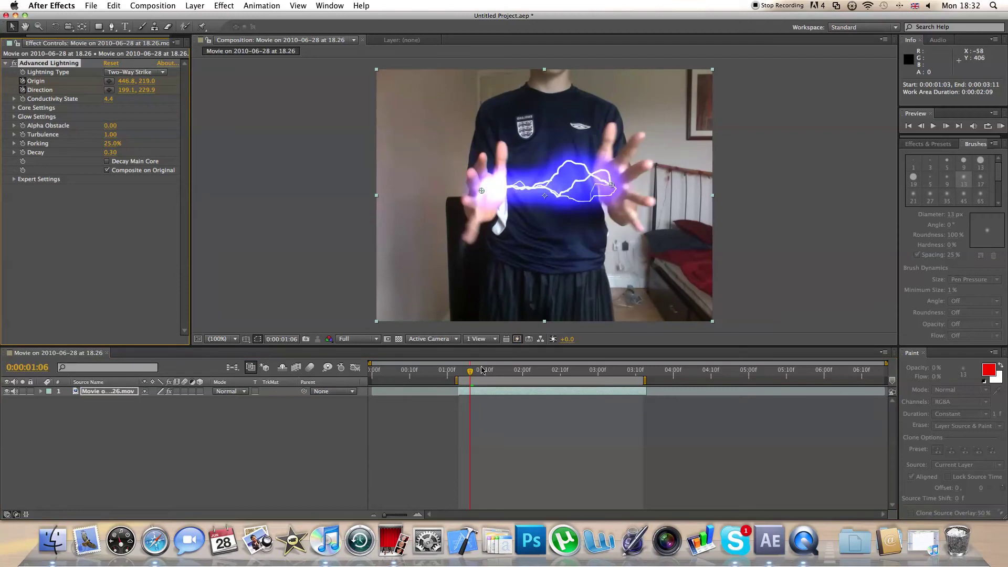
drag(469, 374, 492, 372)
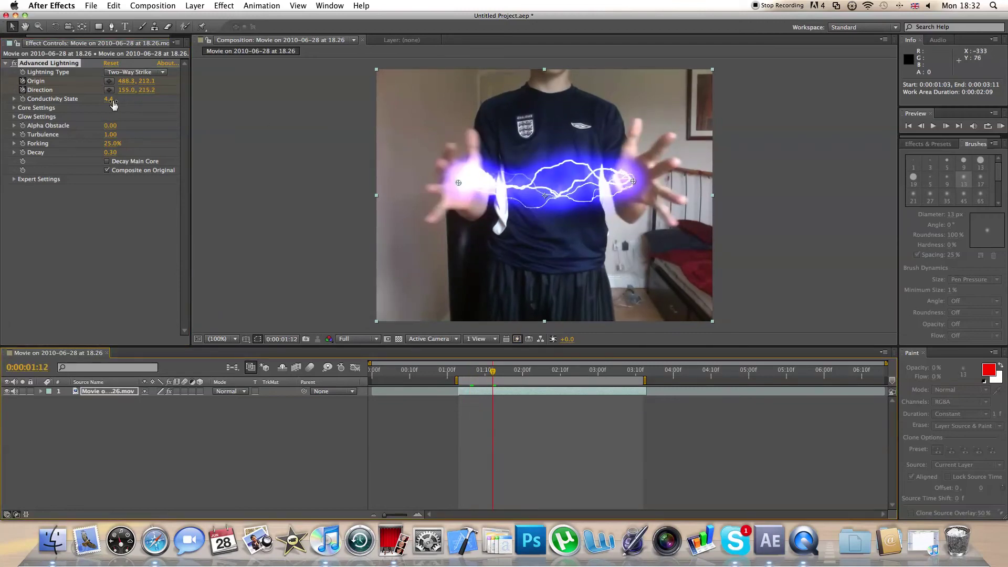
drag(109, 99, 123, 101)
drag(492, 374, 515, 374)
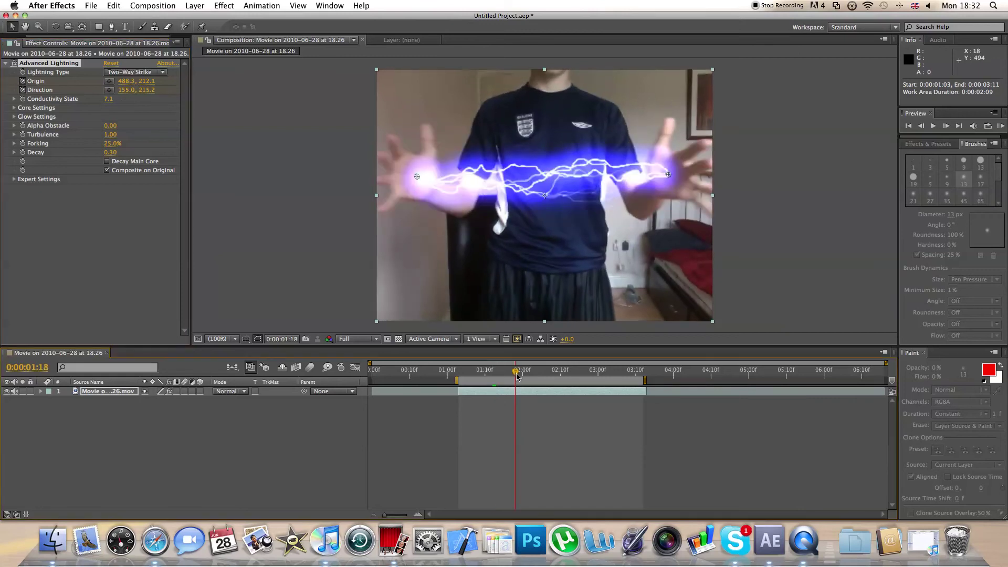
drag(110, 100, 121, 100)
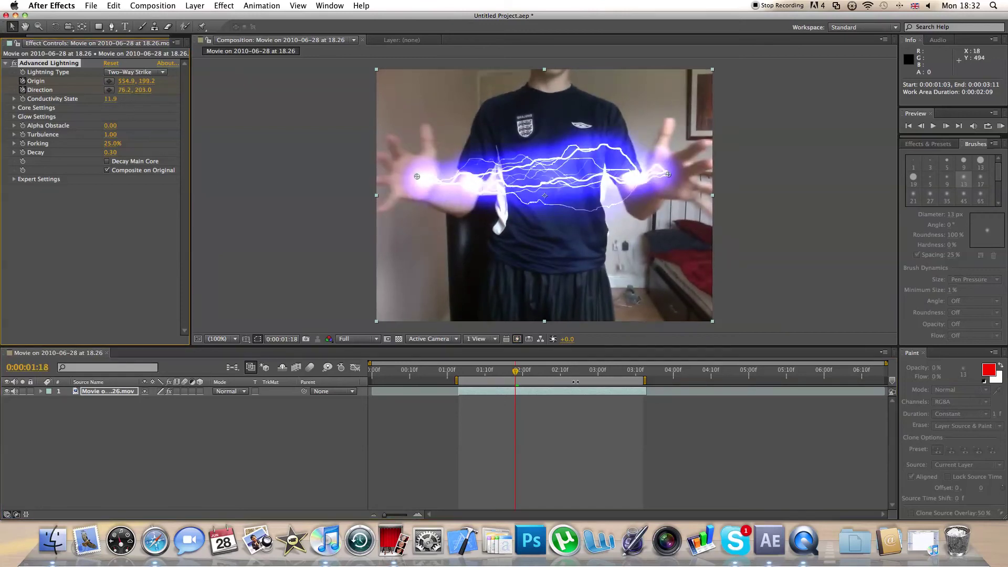
Vary Conductivity State at 2:07, 13.5 at 2:17, 8.8 at 3:05, and 15.0 at 3:10
drag(514, 370, 549, 370)
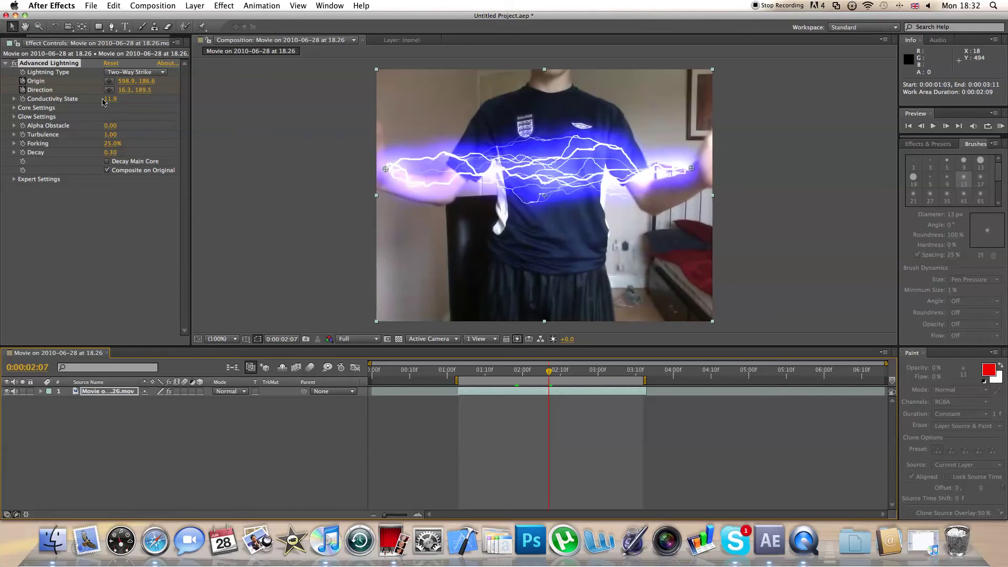
drag(109, 98, 127, 99)
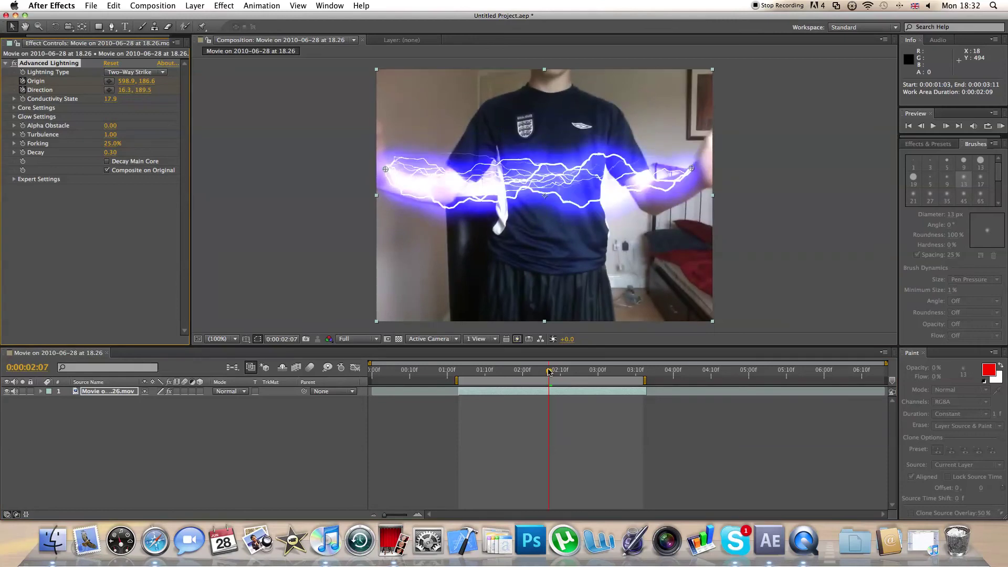
drag(549, 371, 587, 371)
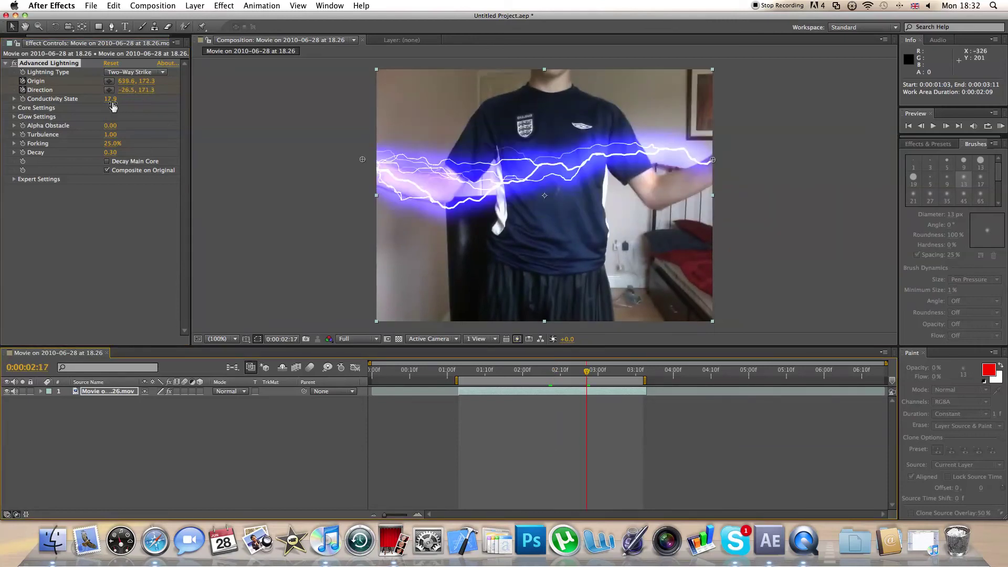
drag(113, 104, 87, 99)
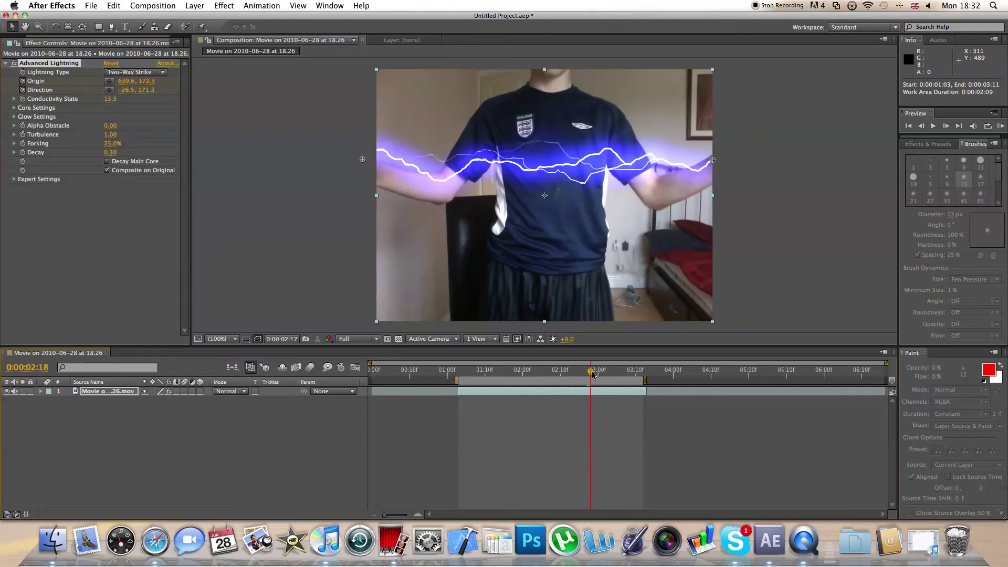
drag(586, 370, 617, 370)
drag(114, 104, 89, 103)
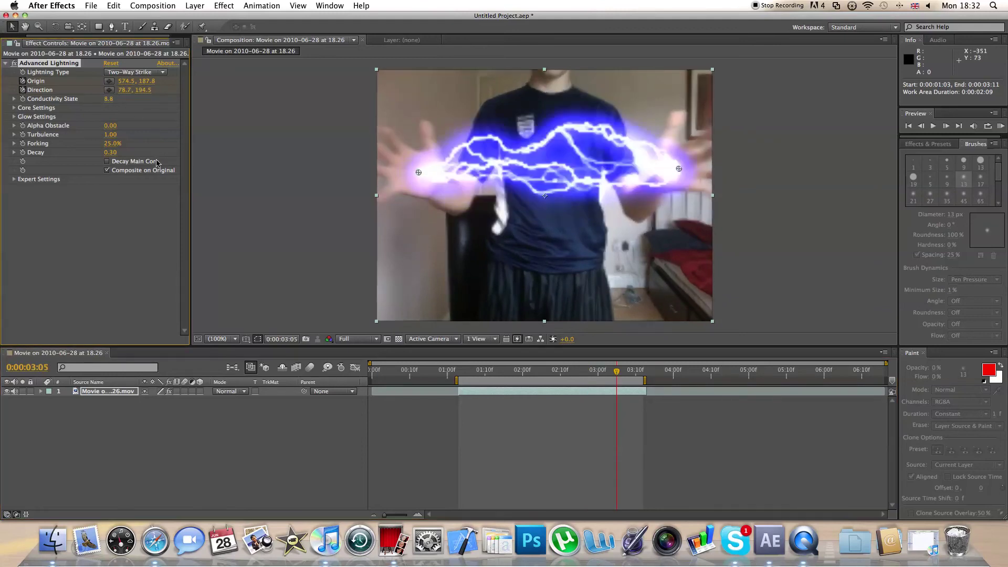
drag(618, 372, 635, 372)
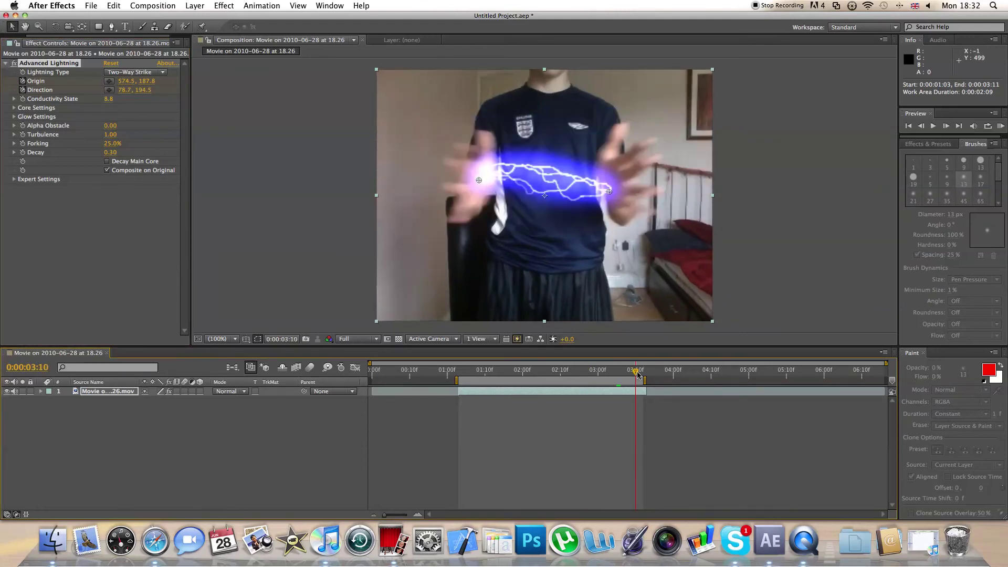
drag(108, 100, 141, 101)
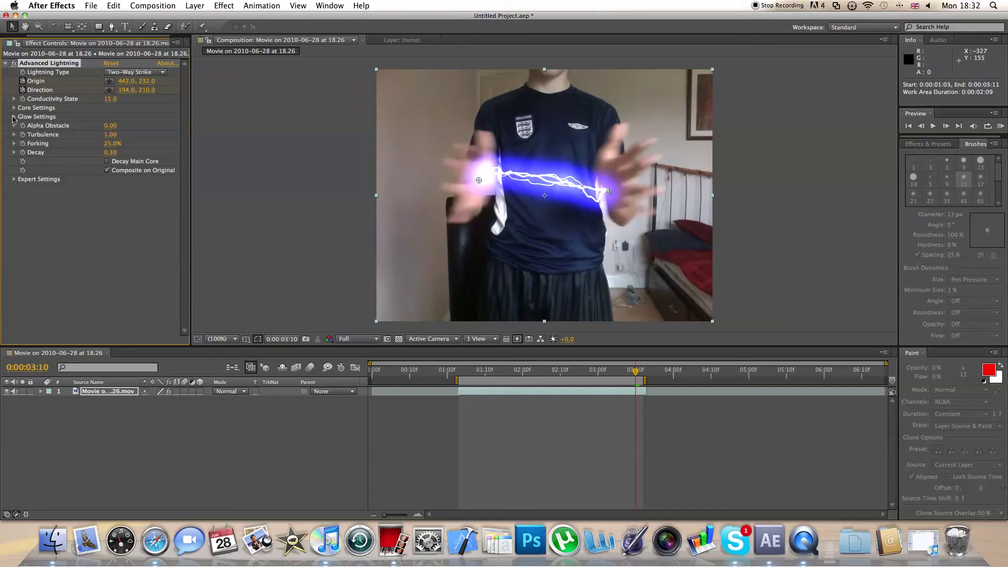
In Glow Settings, set the Glow Color to a saturated yellow-green
click(14, 117)
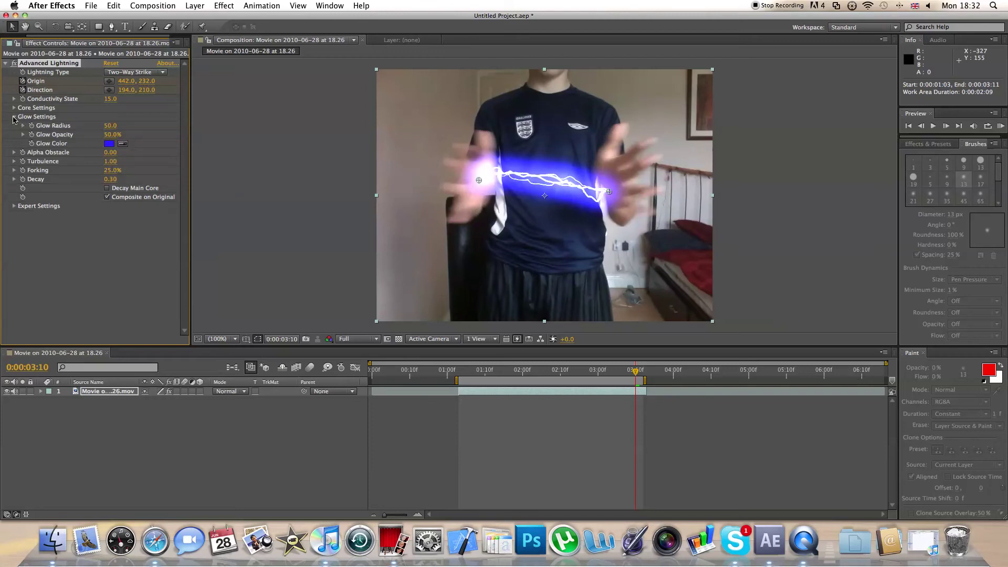
click(108, 144)
drag(263, 205, 263, 228)
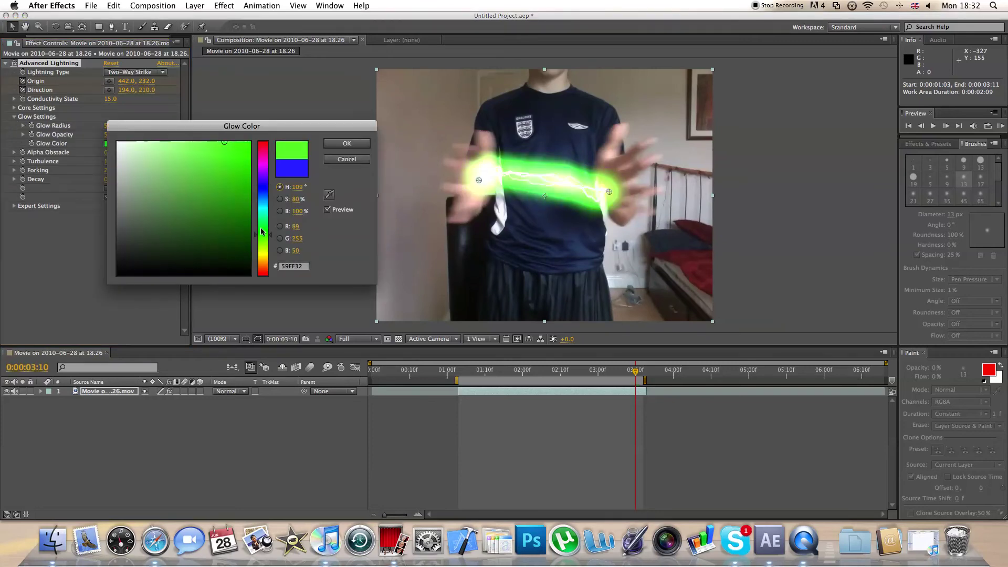
drag(228, 161, 239, 143)
drag(266, 234, 266, 241)
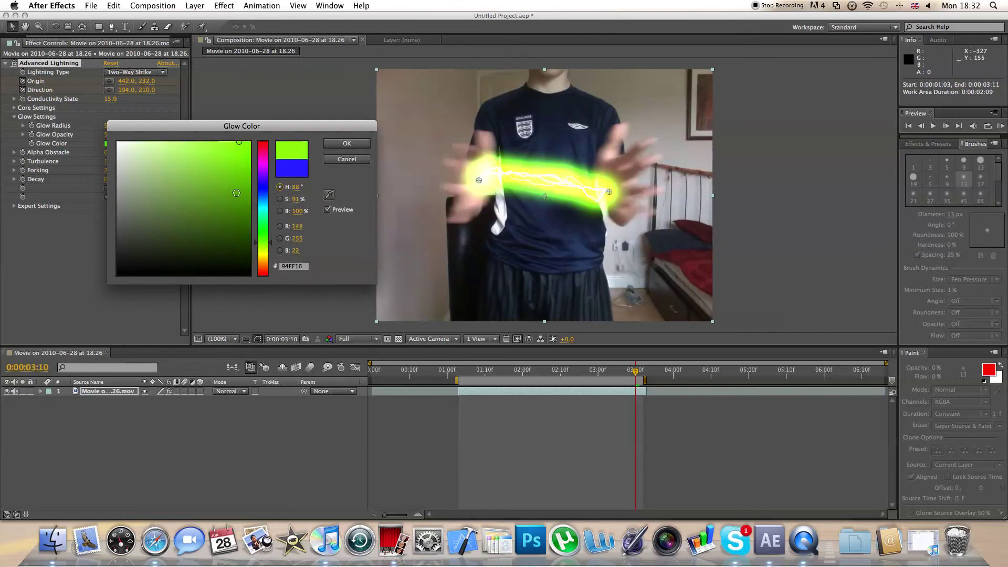
drag(234, 157, 250, 148)
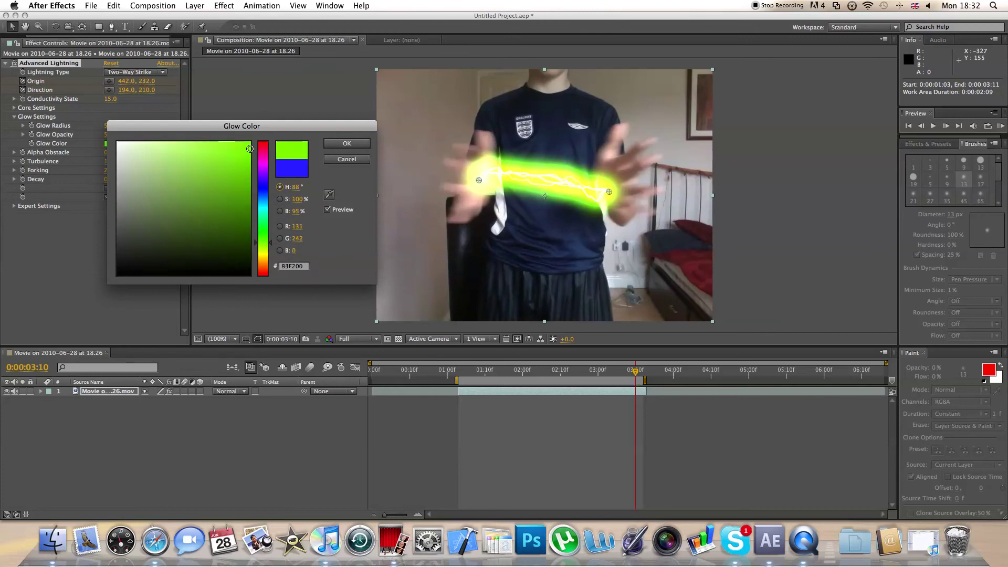
click(346, 145)
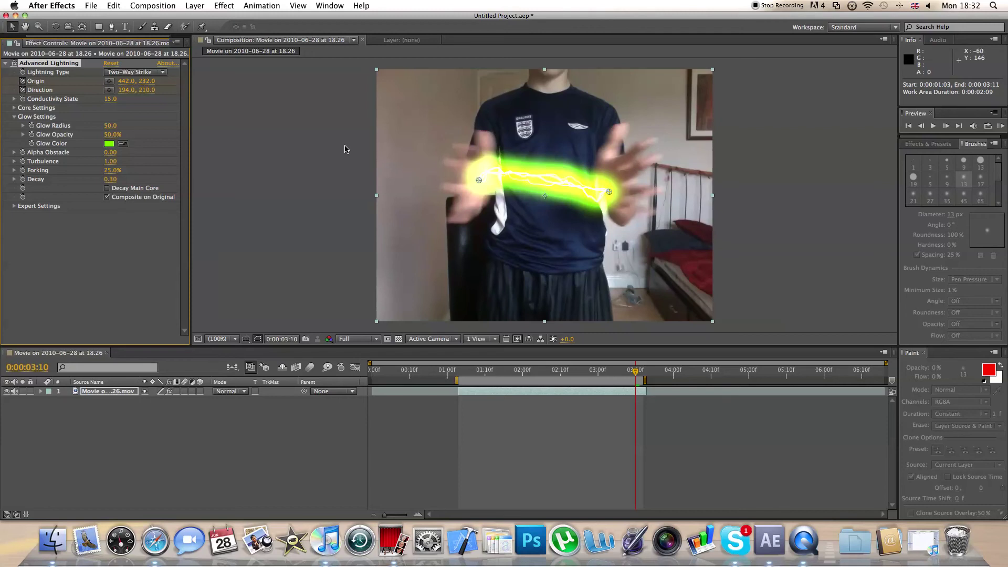
Lower Glow Opacity to 33% and change the Glow Color to red
click(119, 138)
drag(111, 135, 94, 135)
click(110, 144)
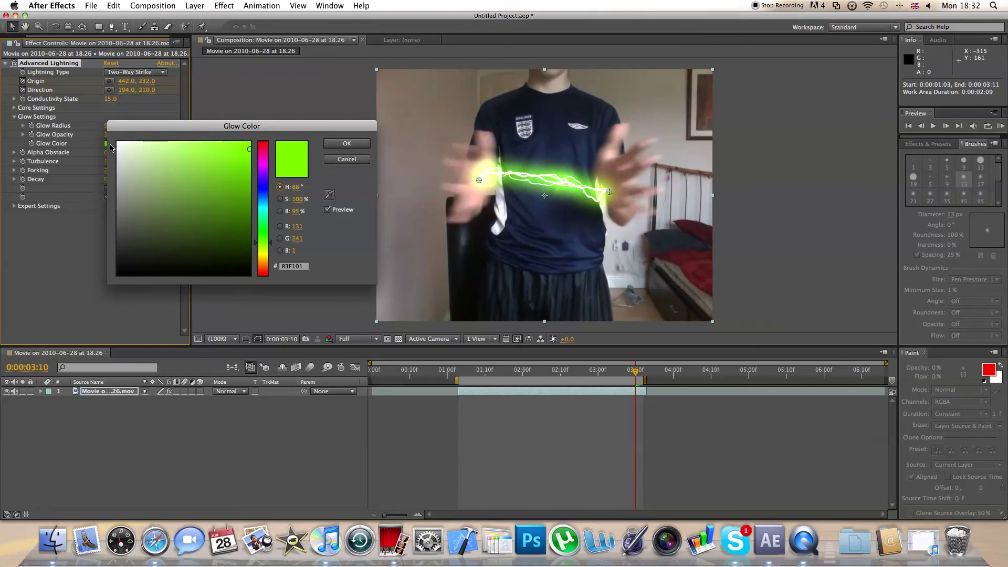
drag(270, 220, 269, 149)
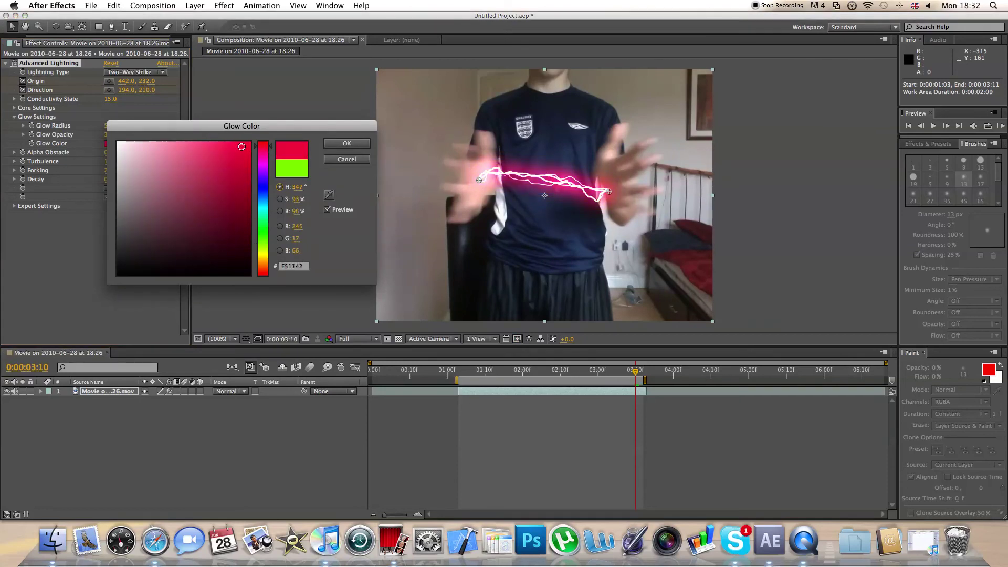
click(356, 147)
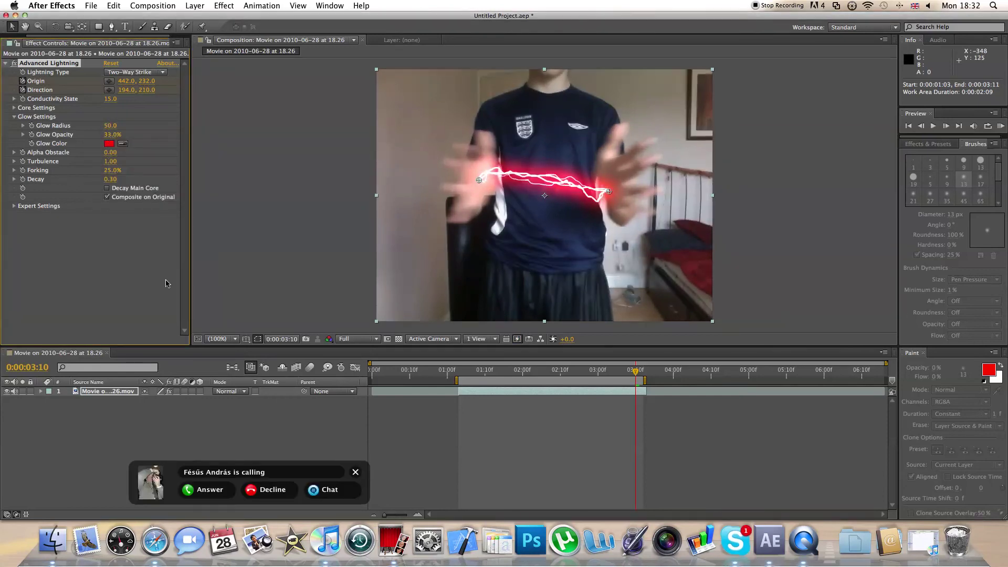
Dismiss the Skype call popup and try Lightning Forking at 99%, then about 45%
click(356, 473)
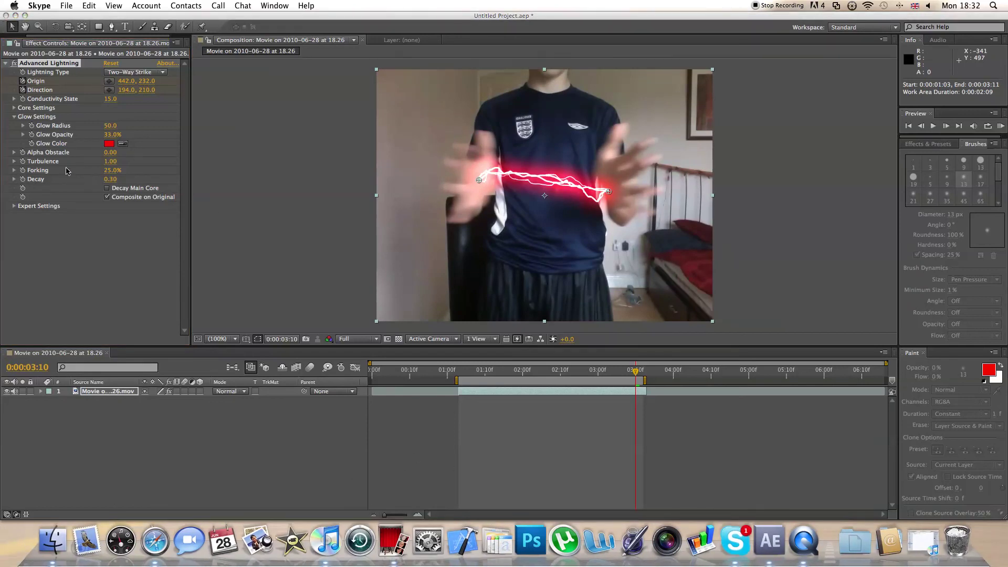
click(116, 176)
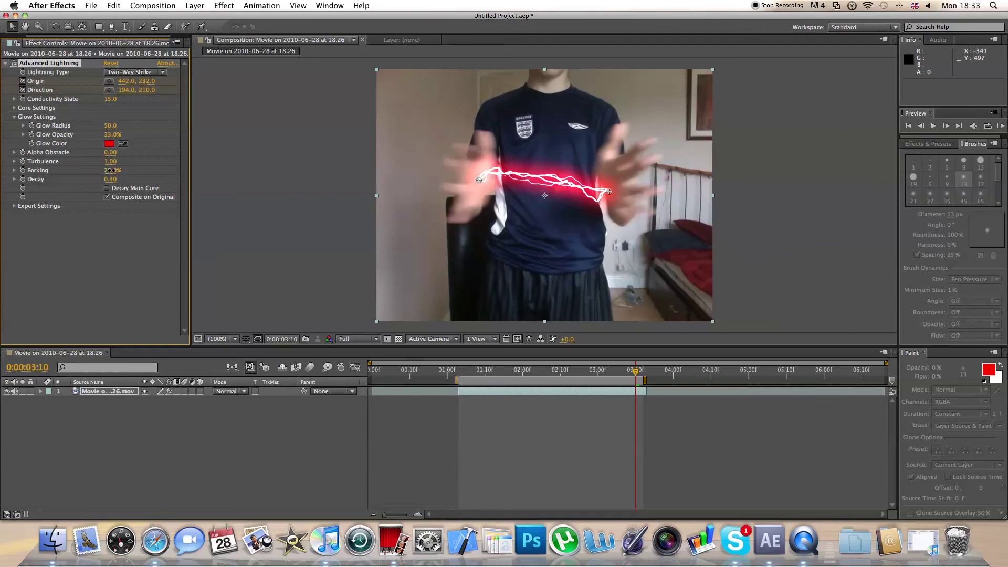
drag(122, 170, 149, 170)
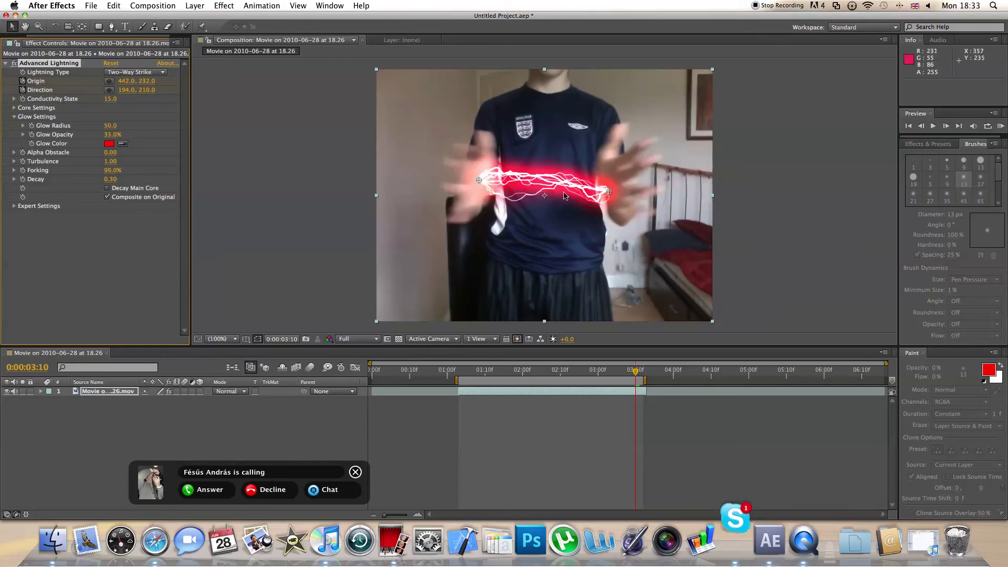
click(356, 472)
click(115, 172)
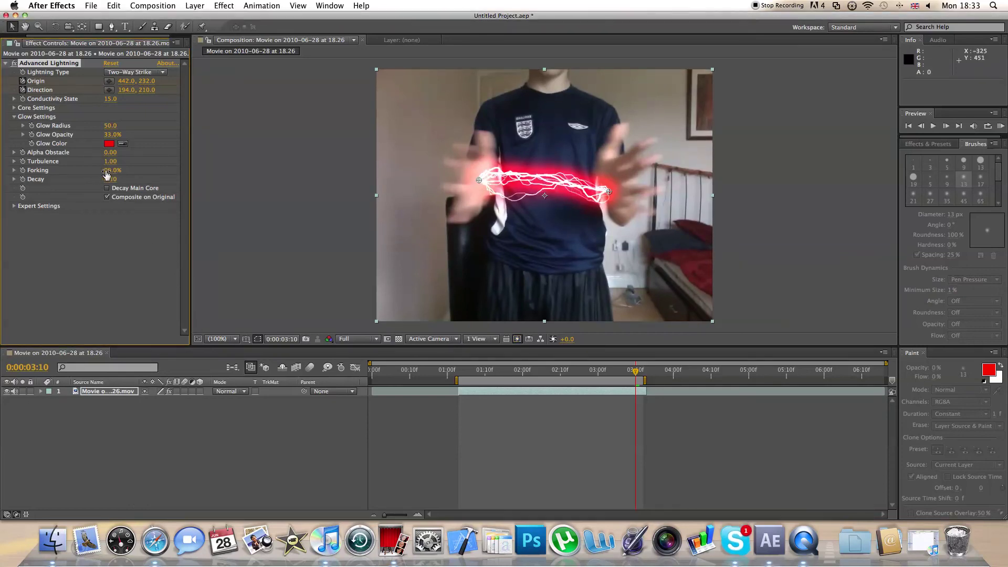
drag(98, 172, 84, 172)
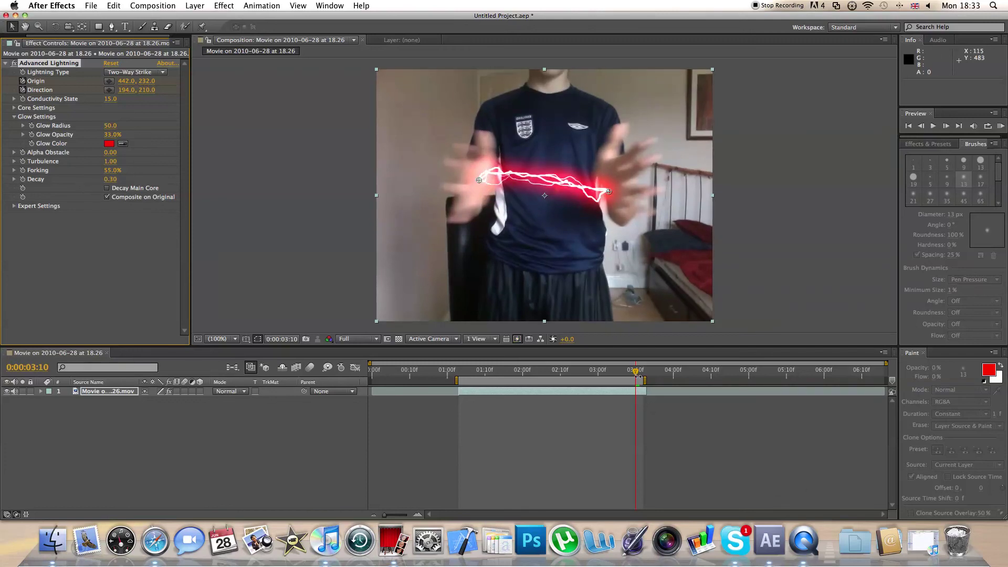
Compare Forking values at frames 0:00:02:15 and 0:00:01:19, leaving it at 43%
drag(637, 374, 563, 373)
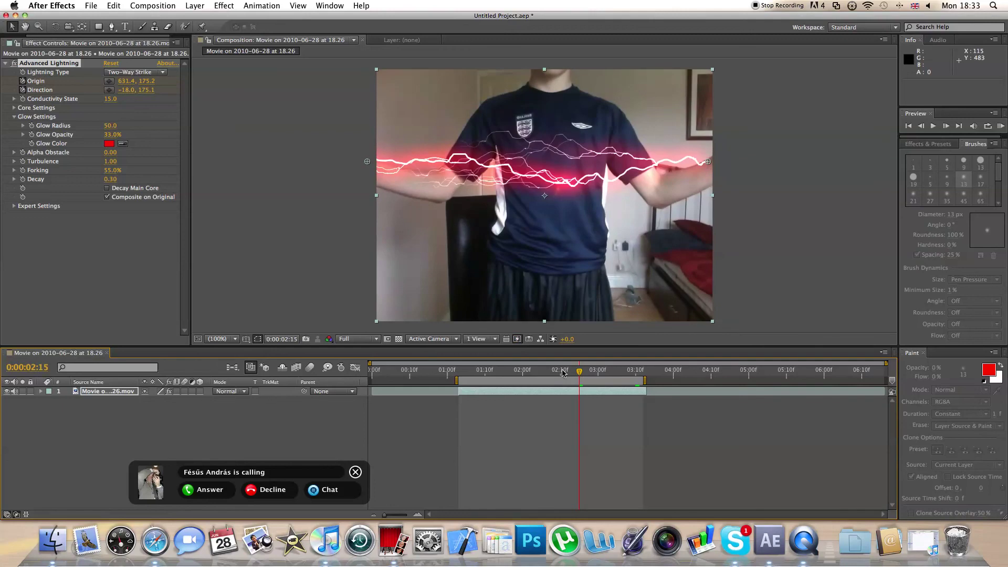
drag(111, 171, 176, 174)
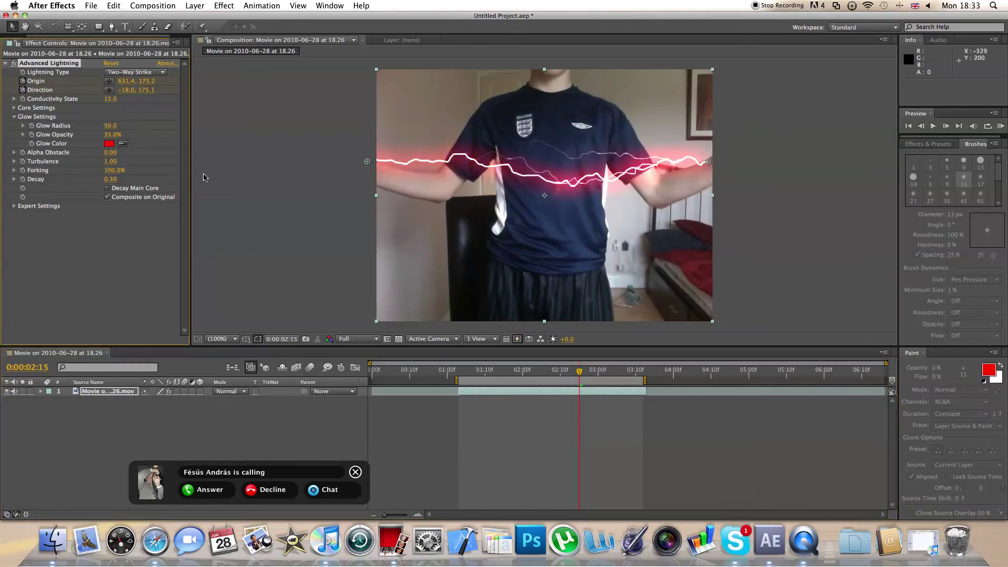
drag(111, 175, 84, 171)
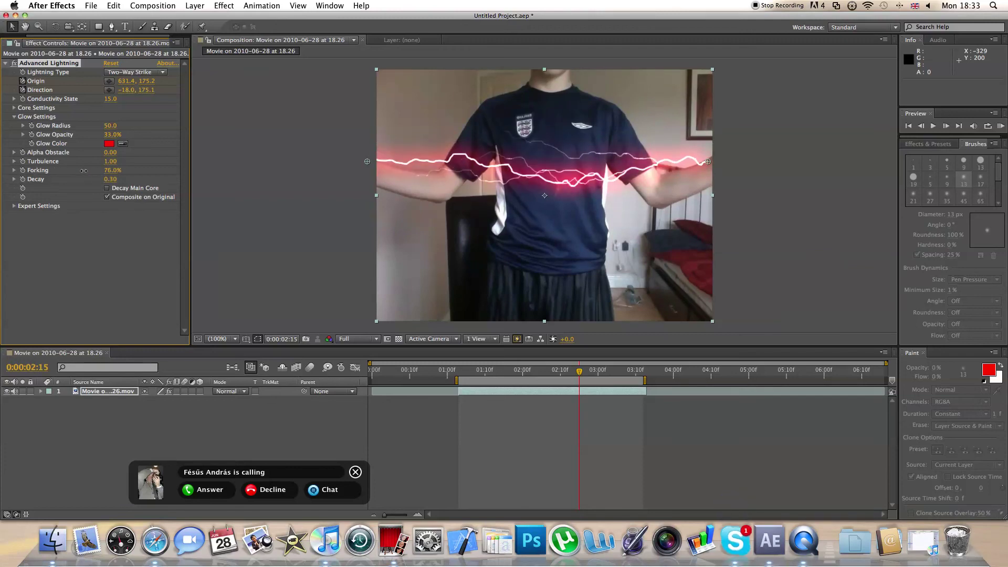
drag(579, 373, 524, 375)
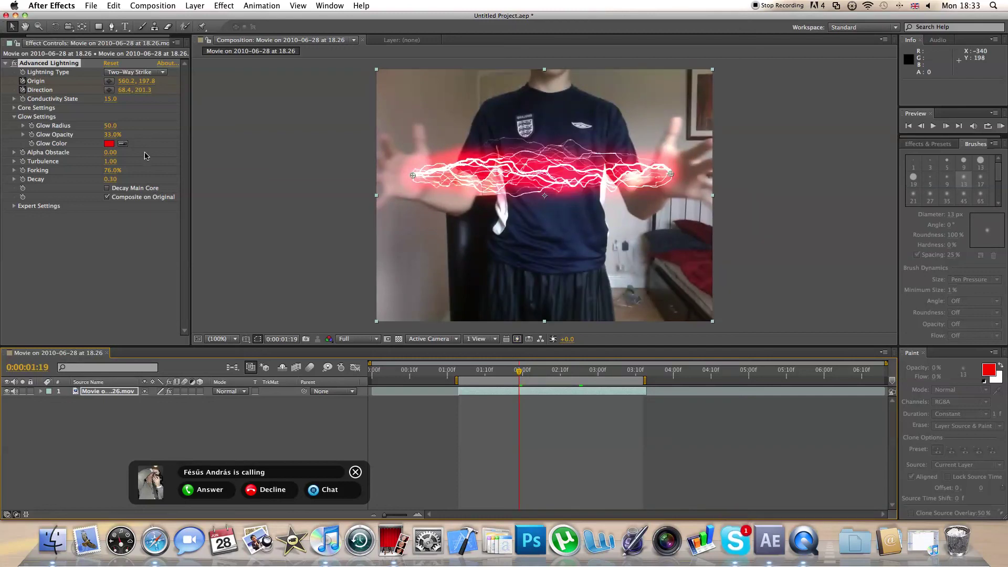
drag(113, 172, 180, 175)
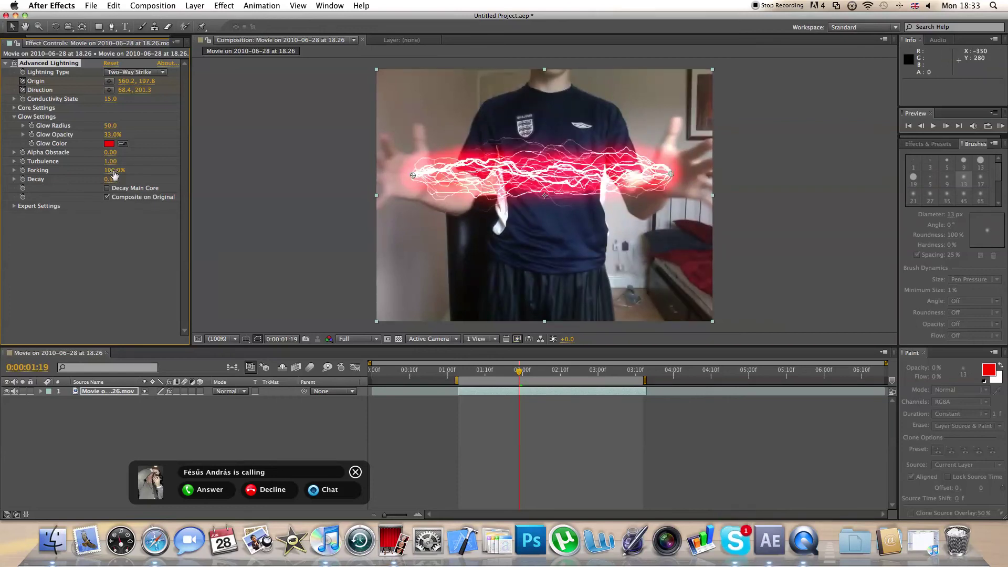
drag(95, 173, 88, 172)
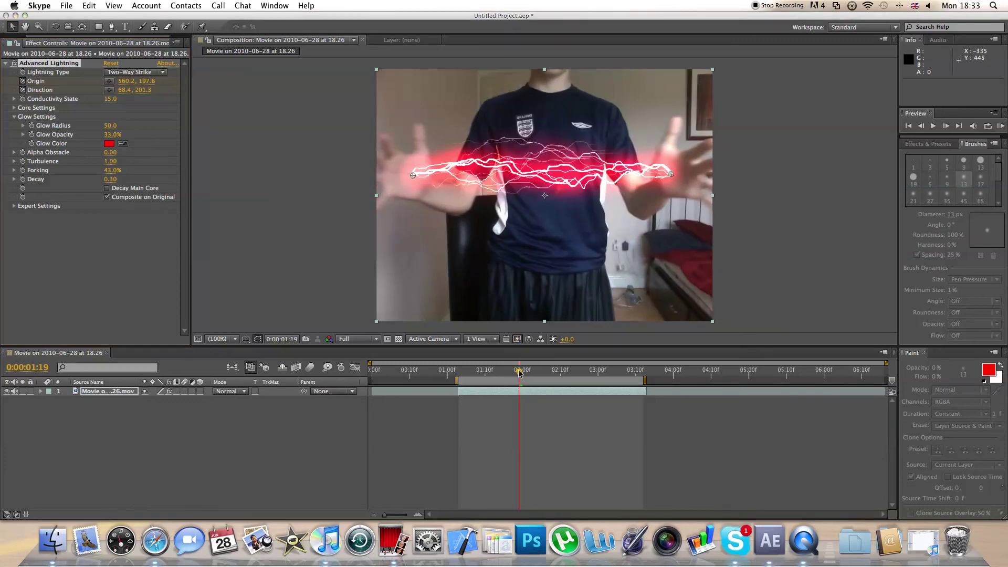
click(504, 375)
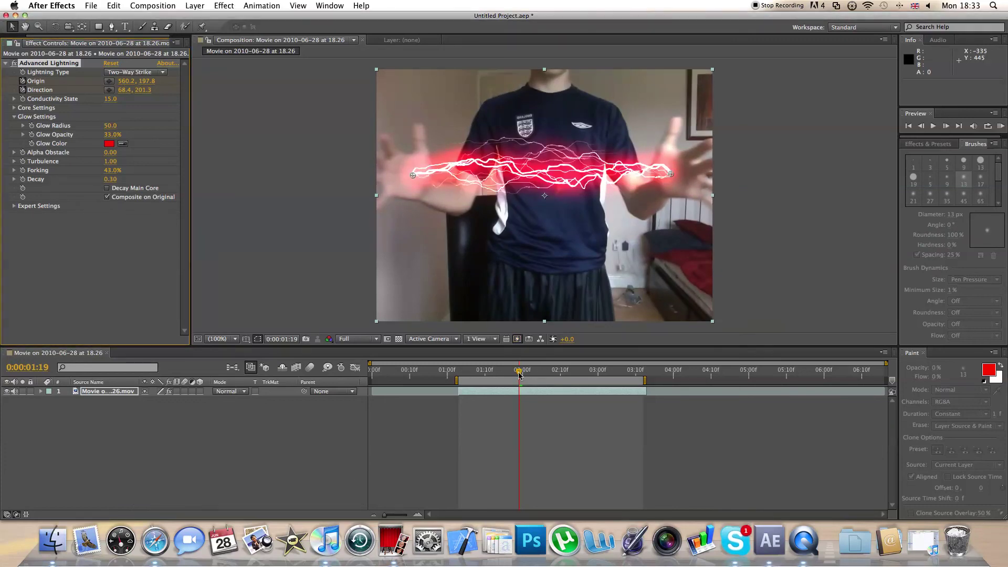
drag(519, 373, 458, 374)
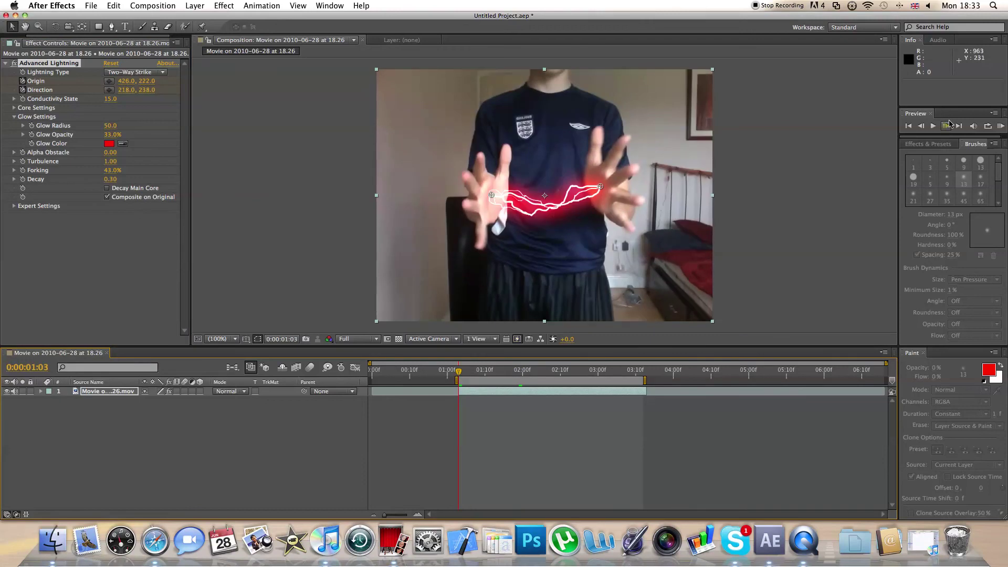
click(935, 128)
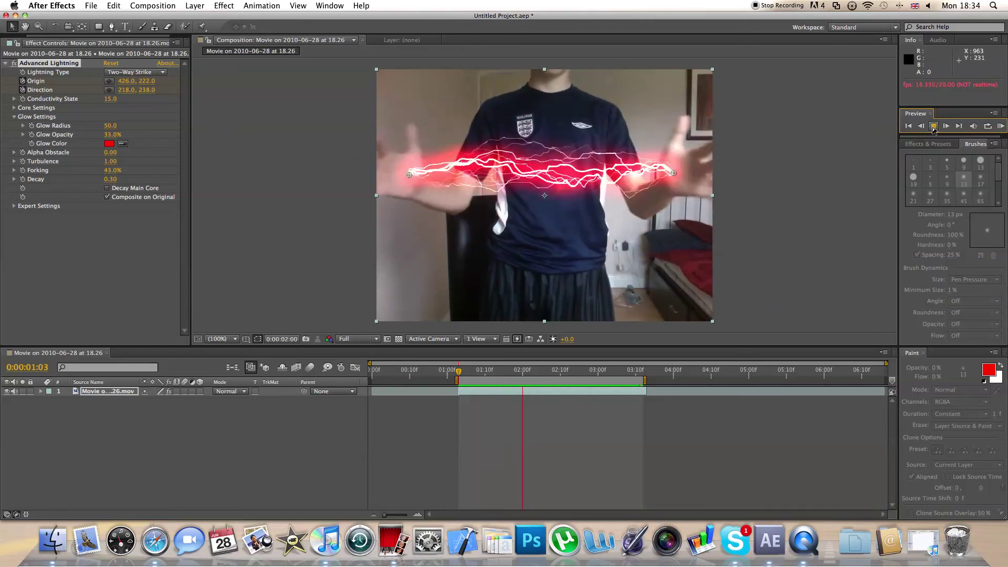
click(933, 128)
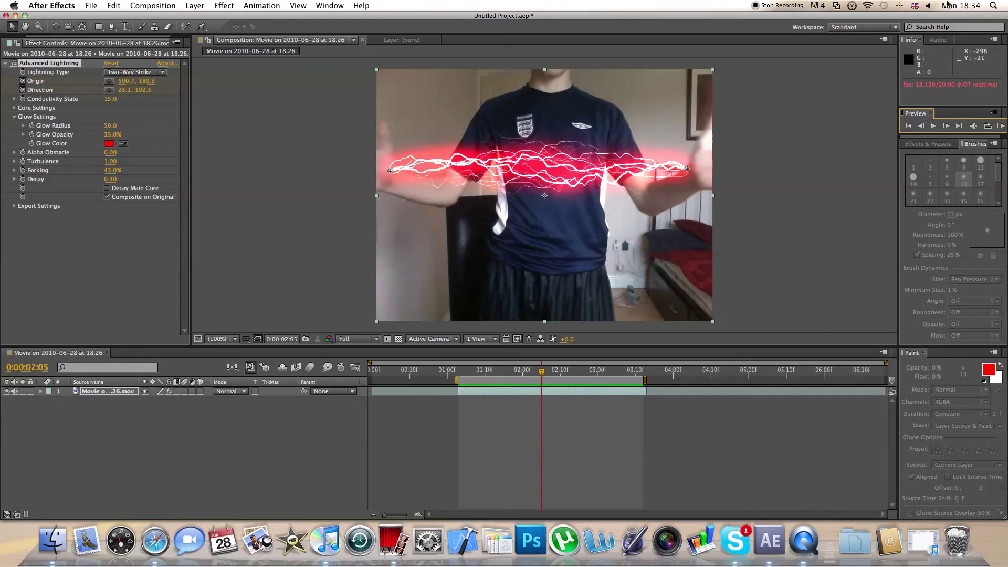